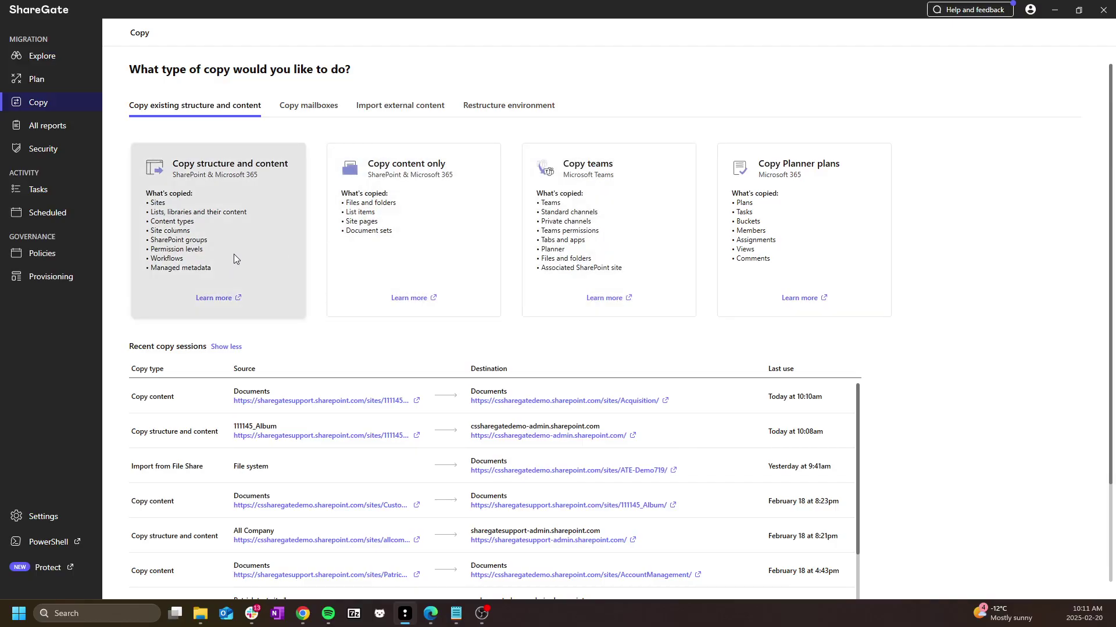
Step: Start a structure-and-content copy and connect to the sharegatesupport admin tenant as source
left_click(236, 256)
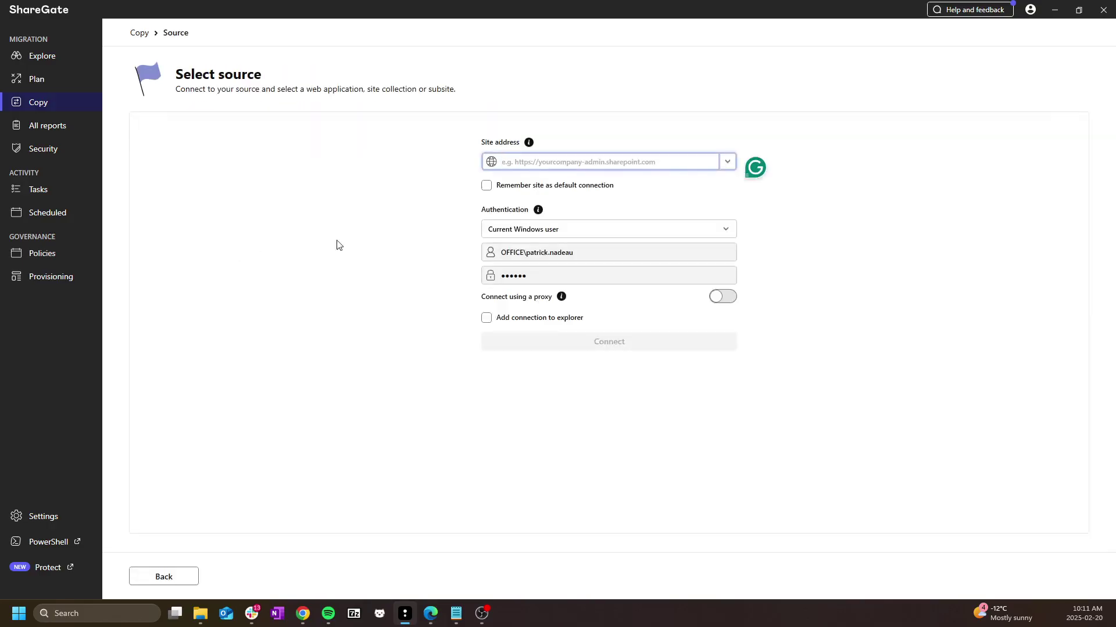
left_click(728, 162)
left_click(648, 198)
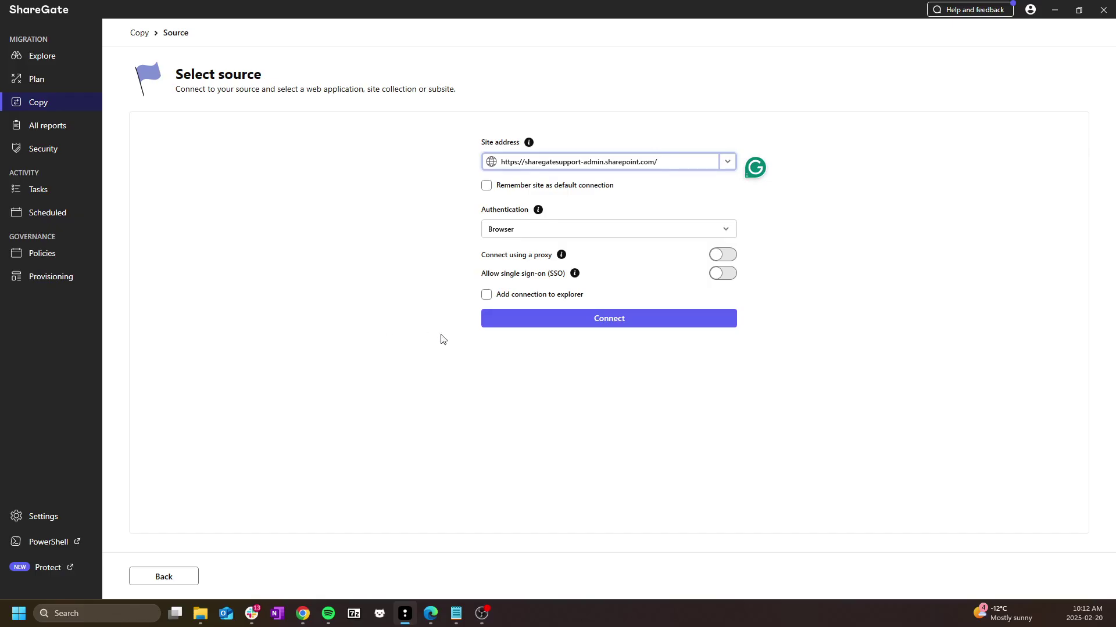
left_click(610, 322)
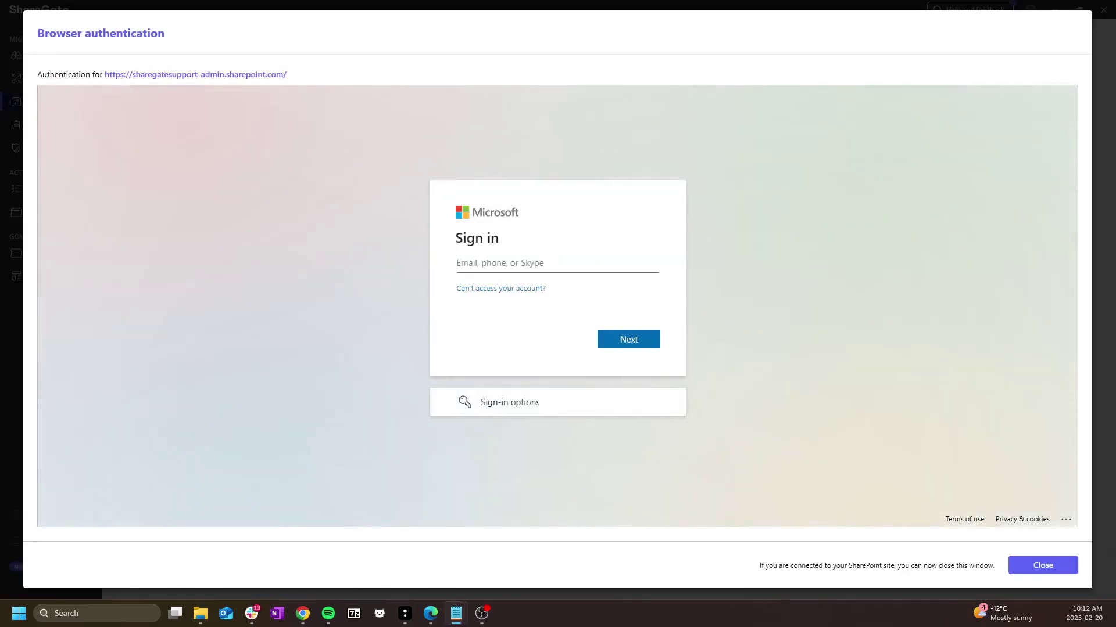
Step: Sign in with the admin account's e-mail and password, then select site 111145 under Sites
left_click(457, 262)
key("ctrl+v")
left_click(625, 344)
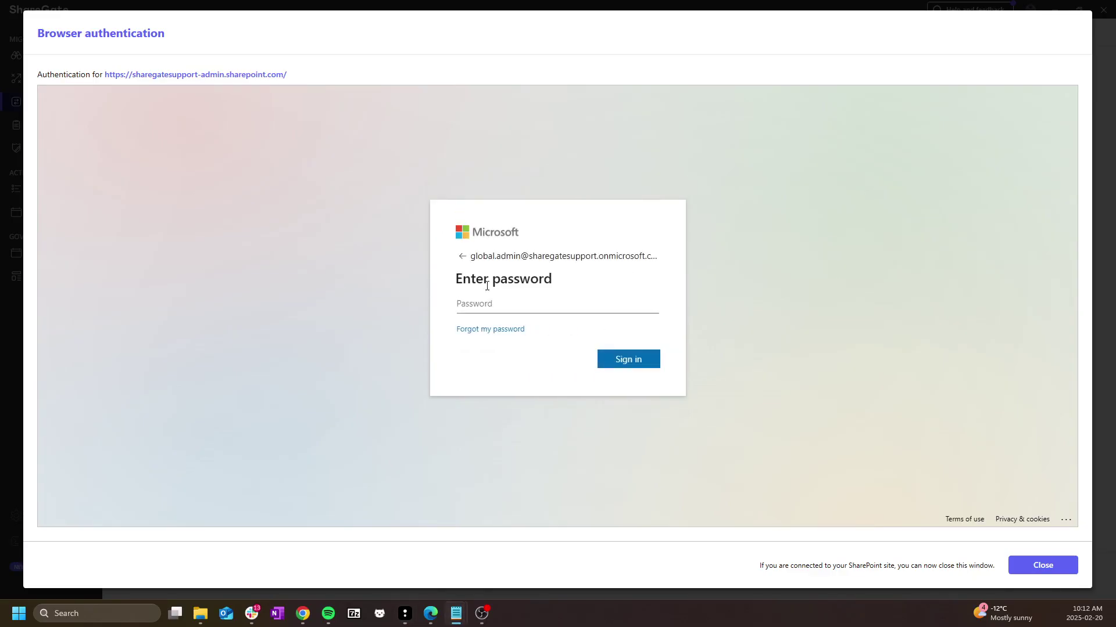
left_click(526, 306)
key("ctrl+v")
left_click(639, 360)
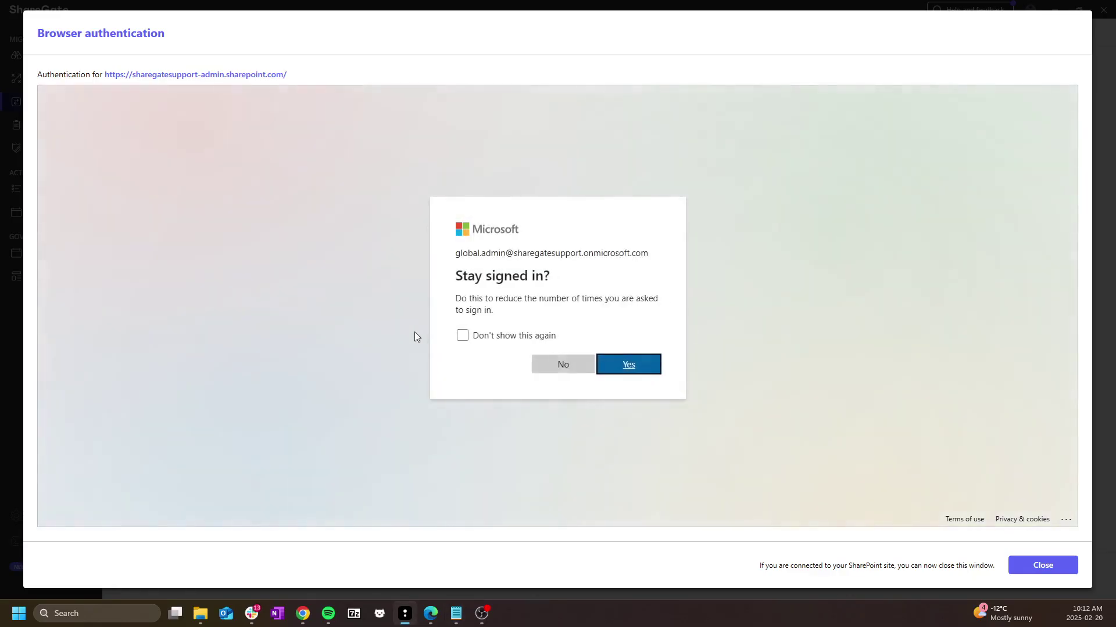
left_click(570, 371)
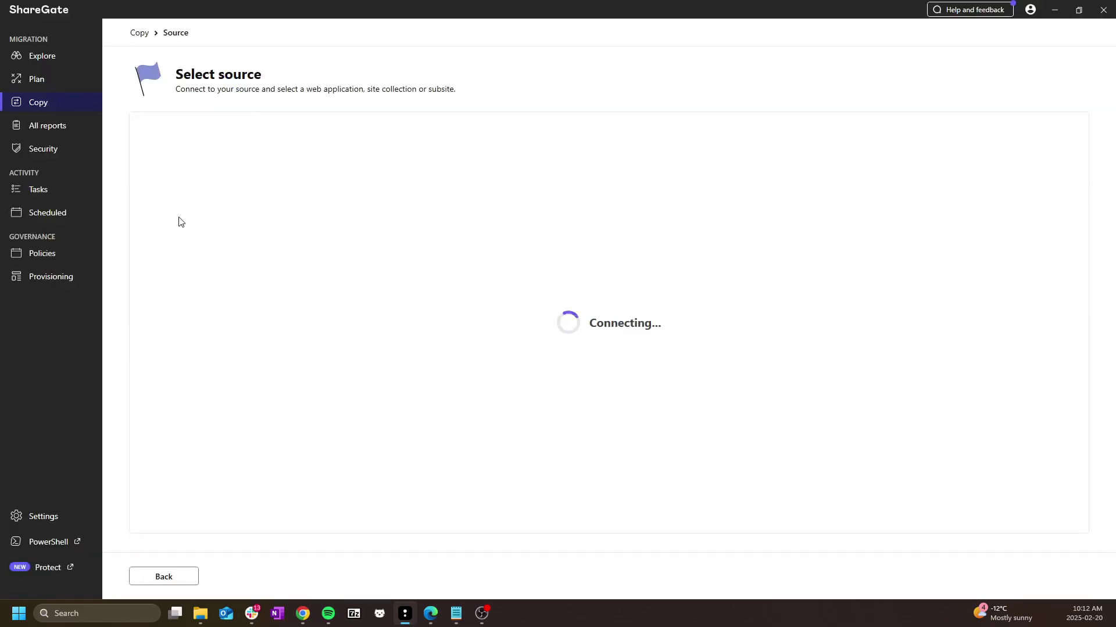
left_click(153, 197)
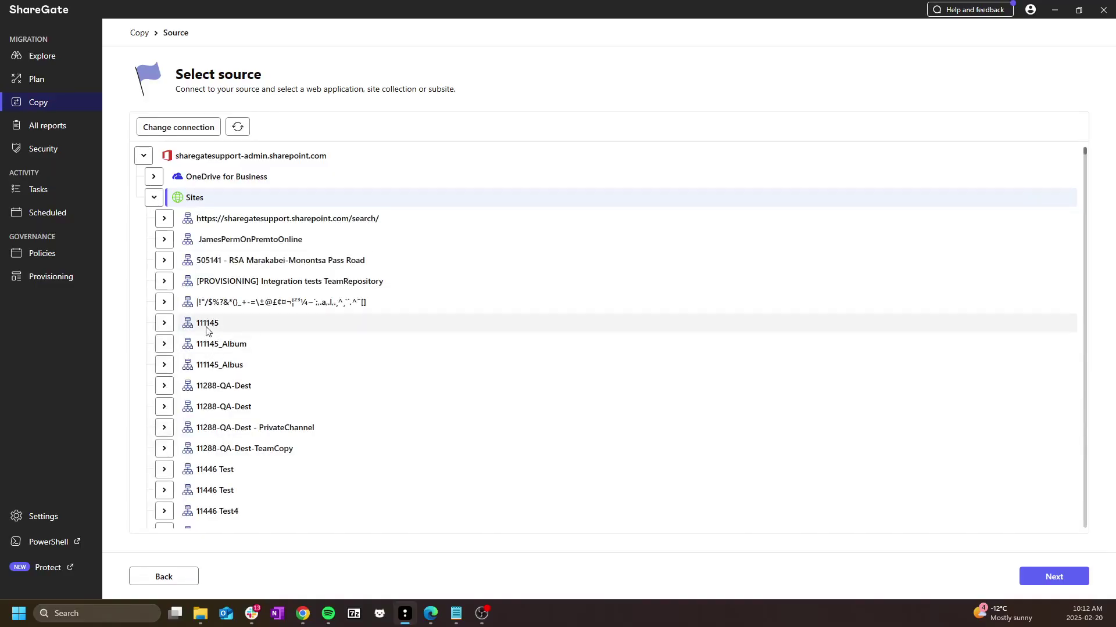
left_click(202, 327)
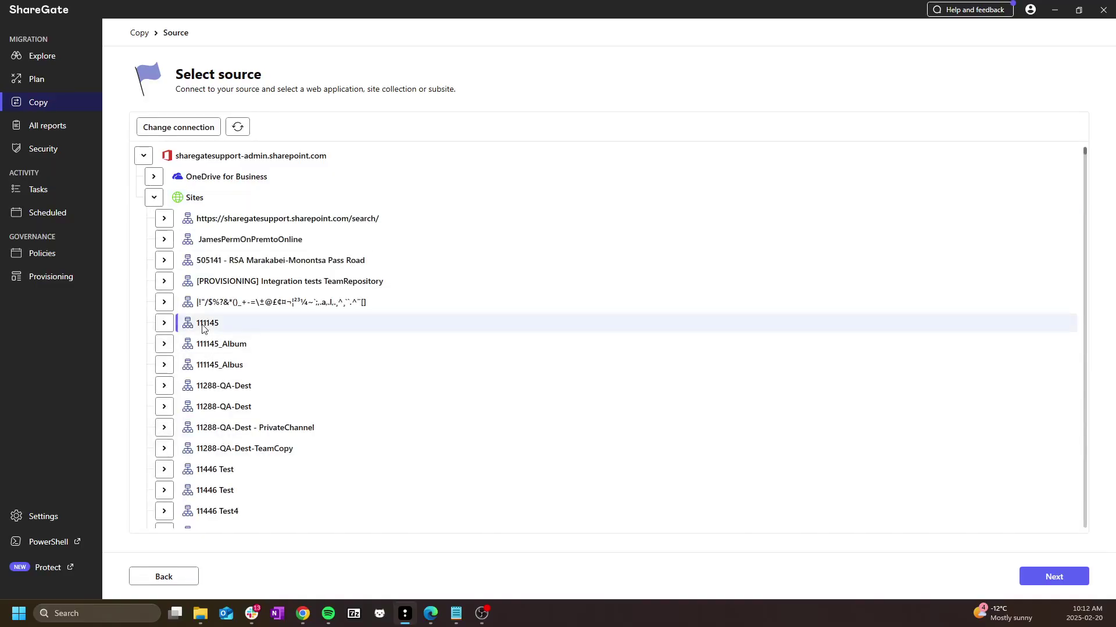
Step: Choose the cssharegatedemo admin address as the destination and connect
left_click(1048, 581)
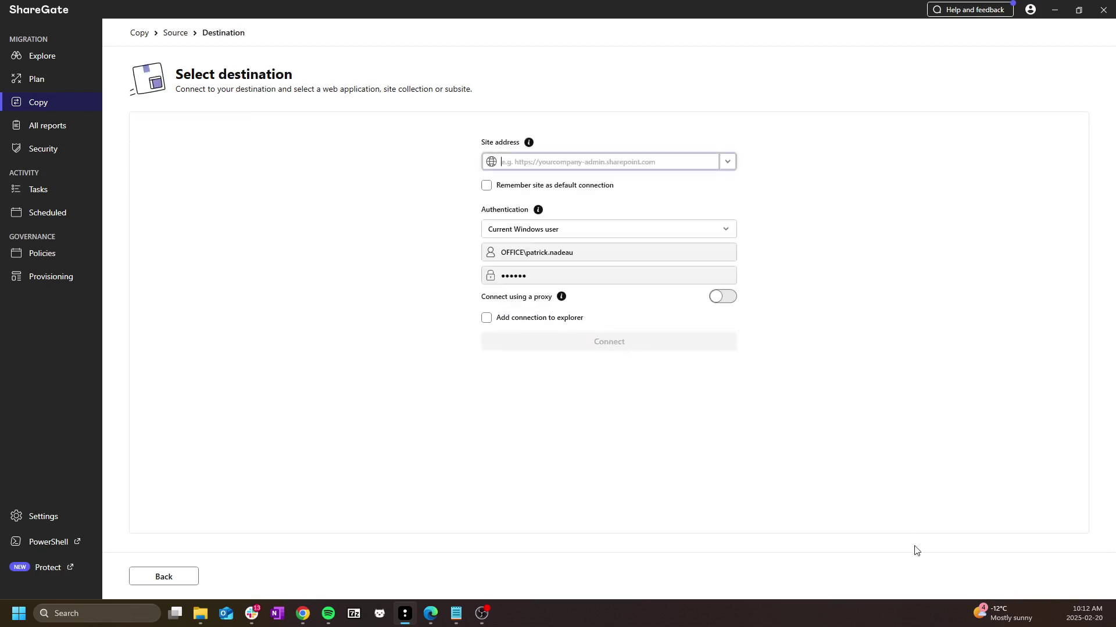
left_click(727, 162)
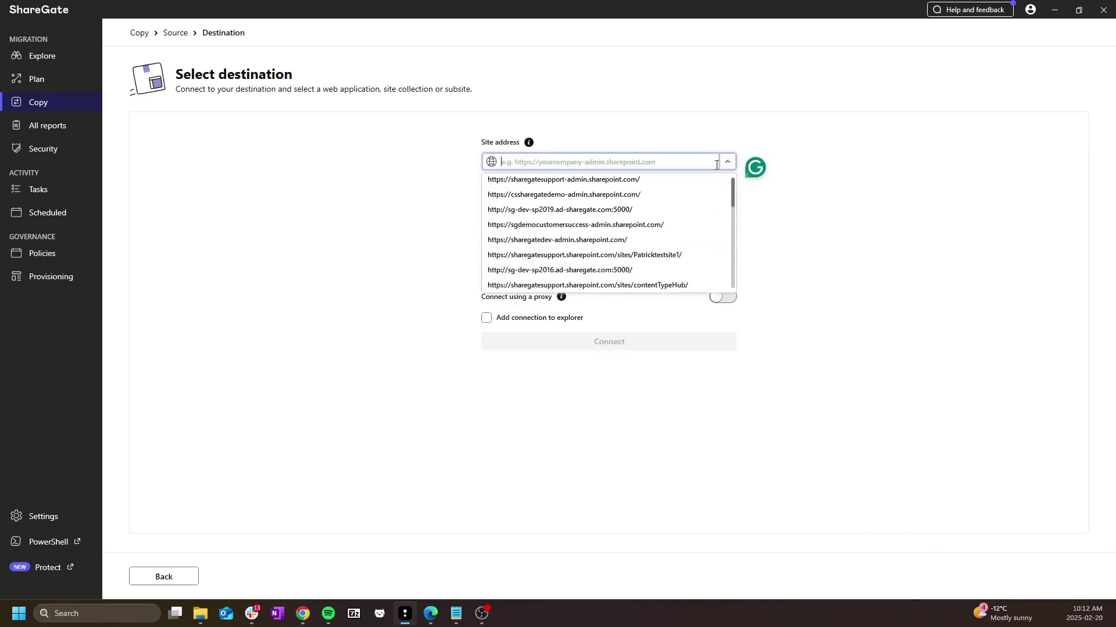
left_click(635, 194)
left_click(610, 319)
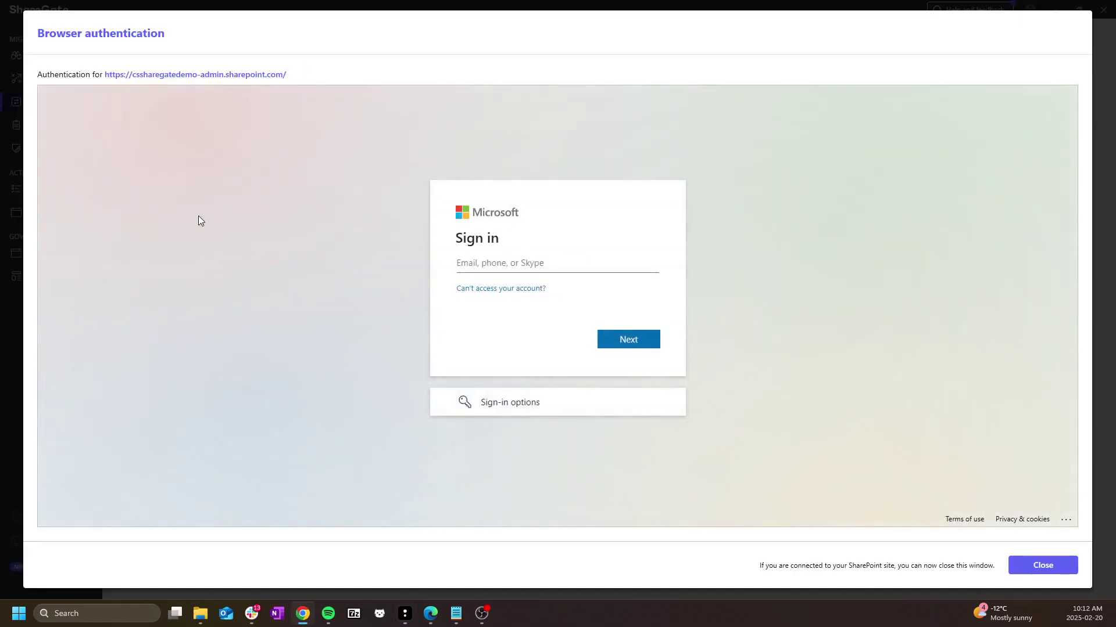
Step: Sign in to the destination tenant with the account's e-mail and password, then continue to Copy structure
key("ctrl+v")
left_click(626, 345)
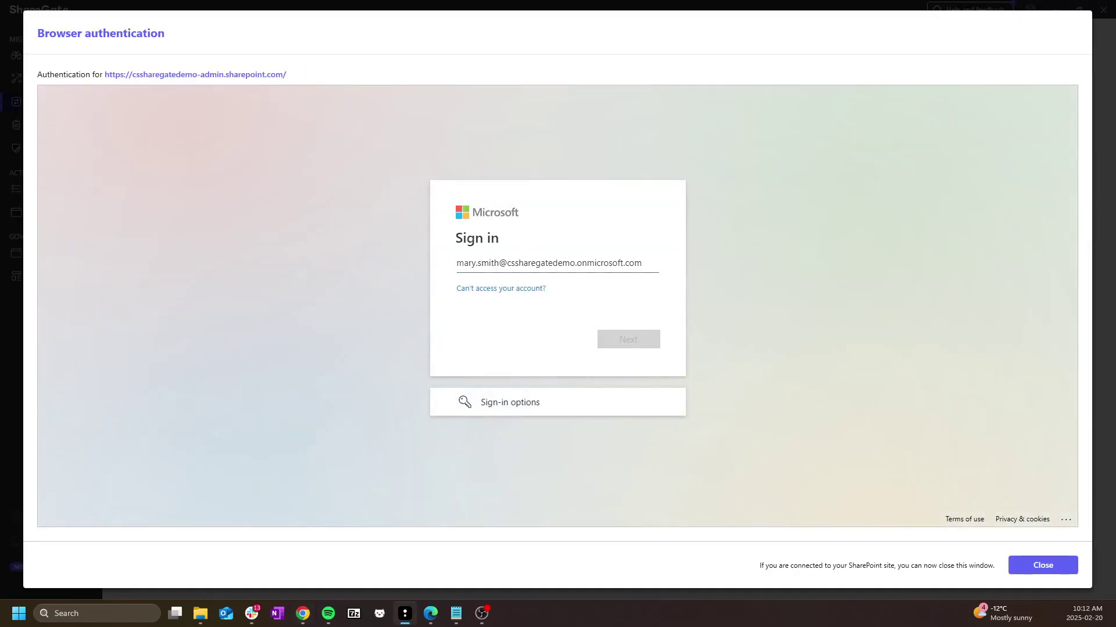
left_click(525, 309)
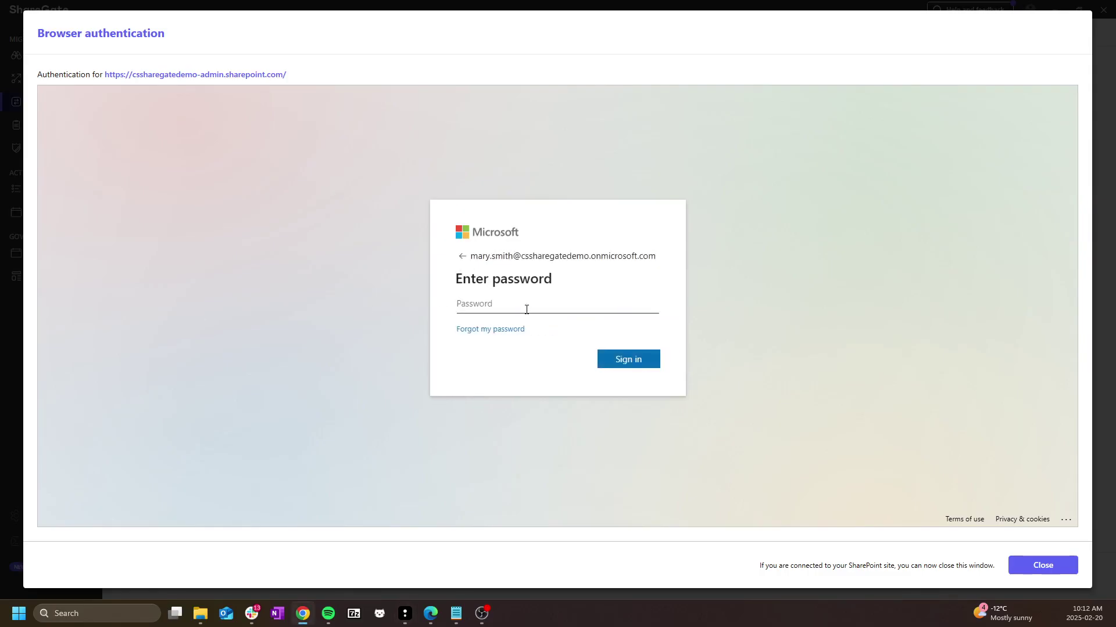
key("ctrl+v")
left_click(627, 359)
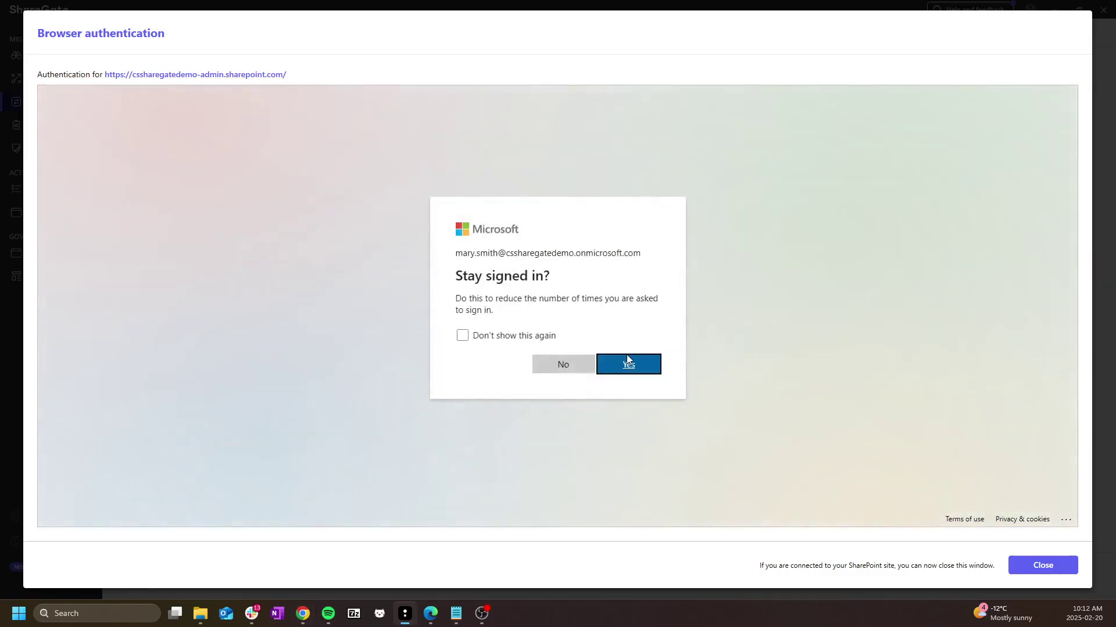
left_click(566, 364)
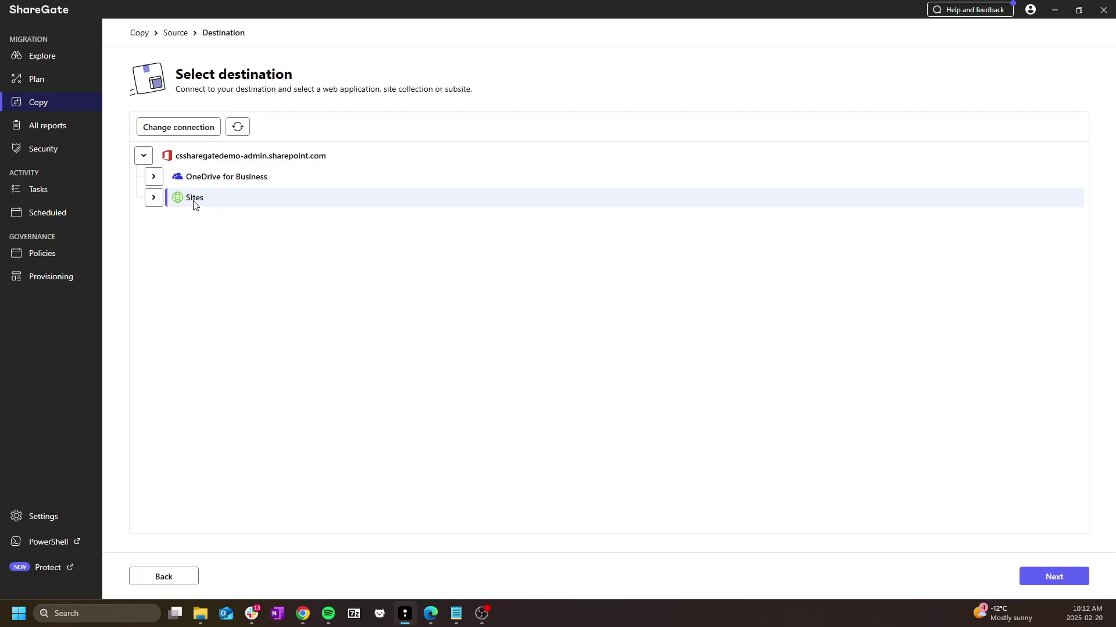
left_click(1043, 582)
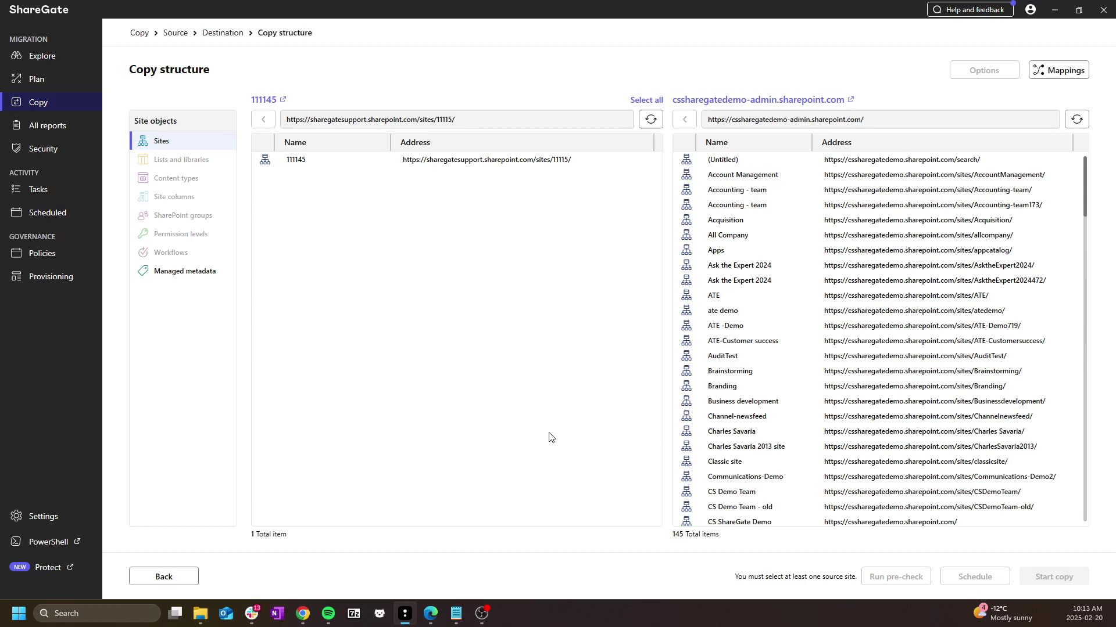
Step: Select the 111145 row in the source pane and proceed to its copy options
left_click(423, 164)
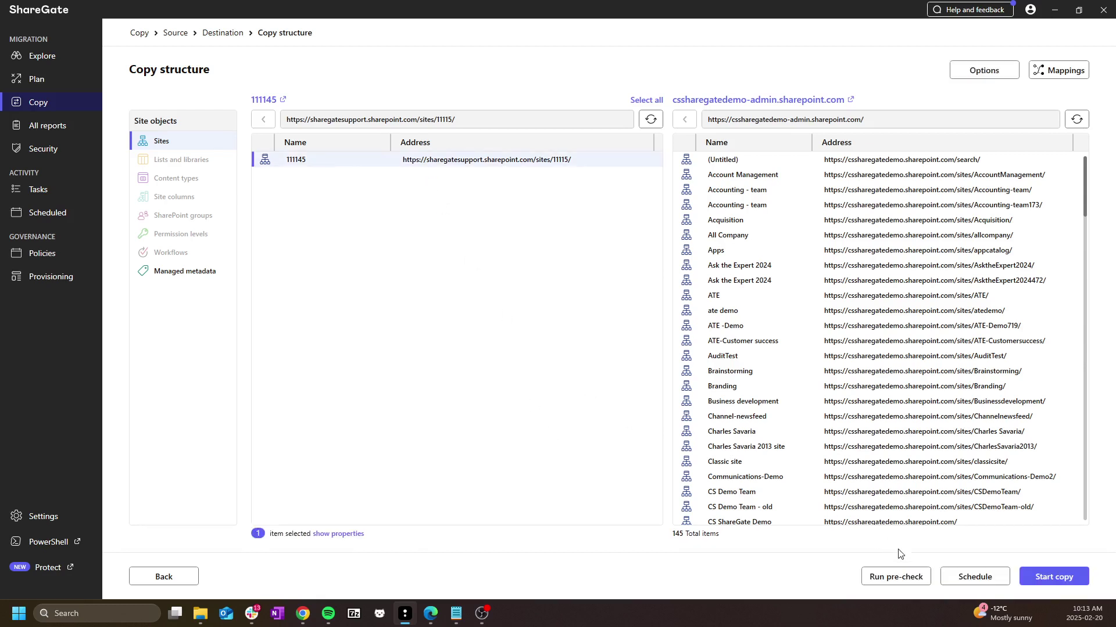
left_click(1048, 578)
Step: Keep 'Copy and replace' for existing items and uncheck List content in site 111145's options
left_click(988, 75)
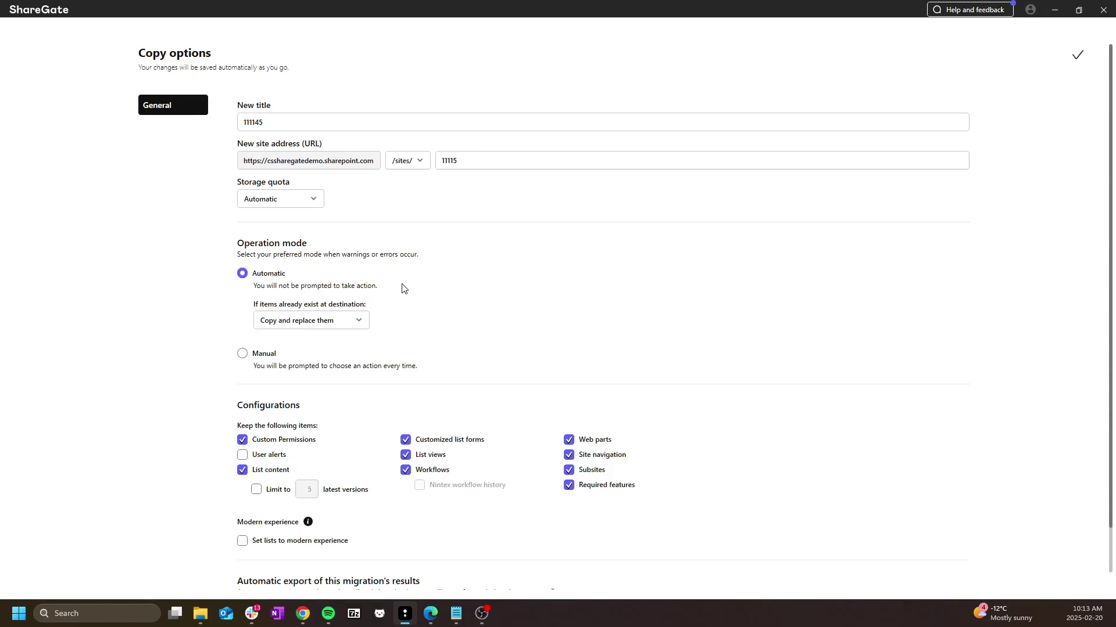
left_click(342, 324)
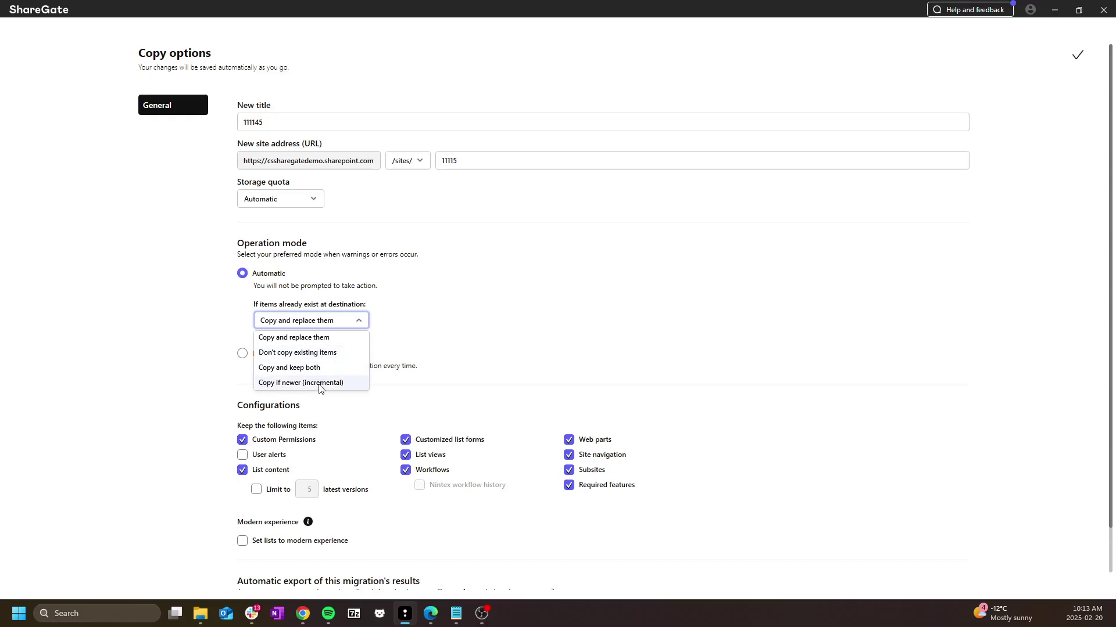
left_click(357, 322)
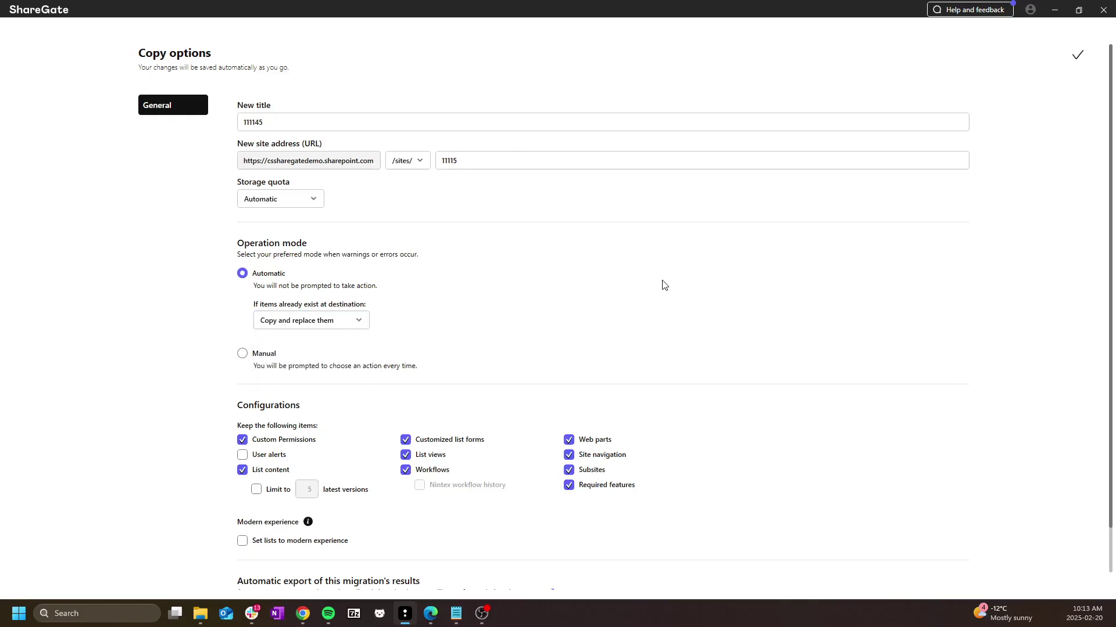
left_click(335, 323)
left_click(282, 340)
left_click(343, 323)
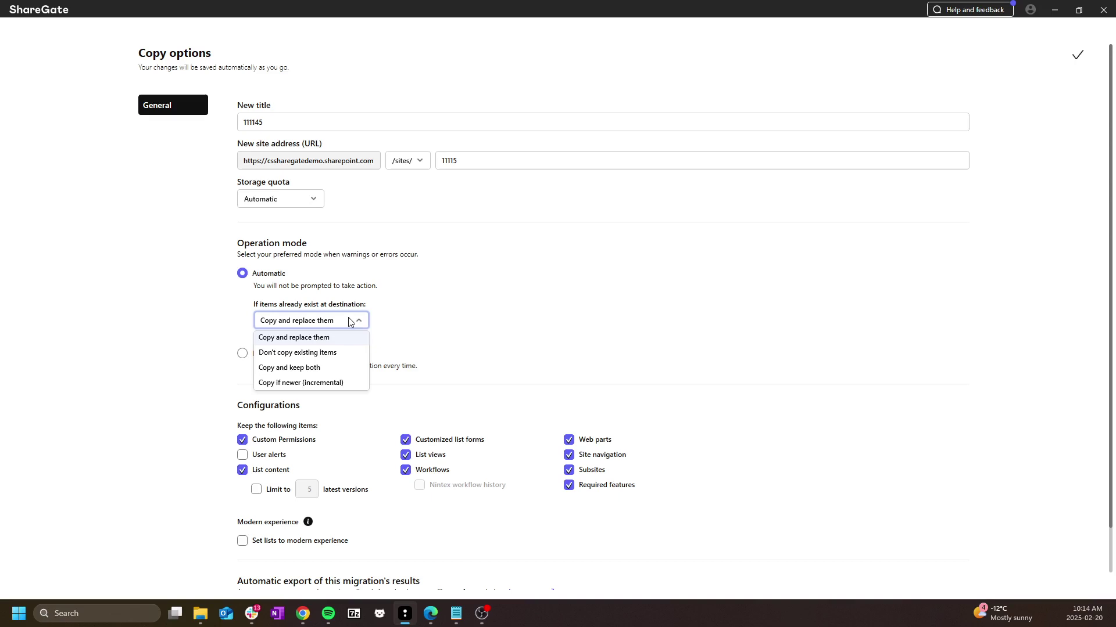
left_click(350, 323)
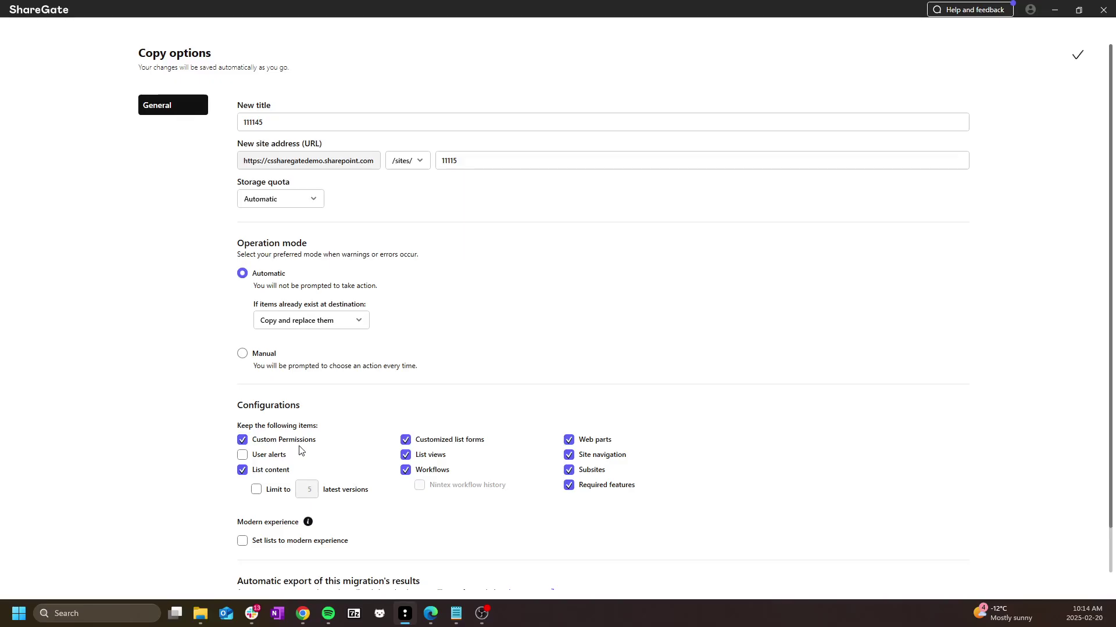
left_click(242, 471)
left_click(1075, 55)
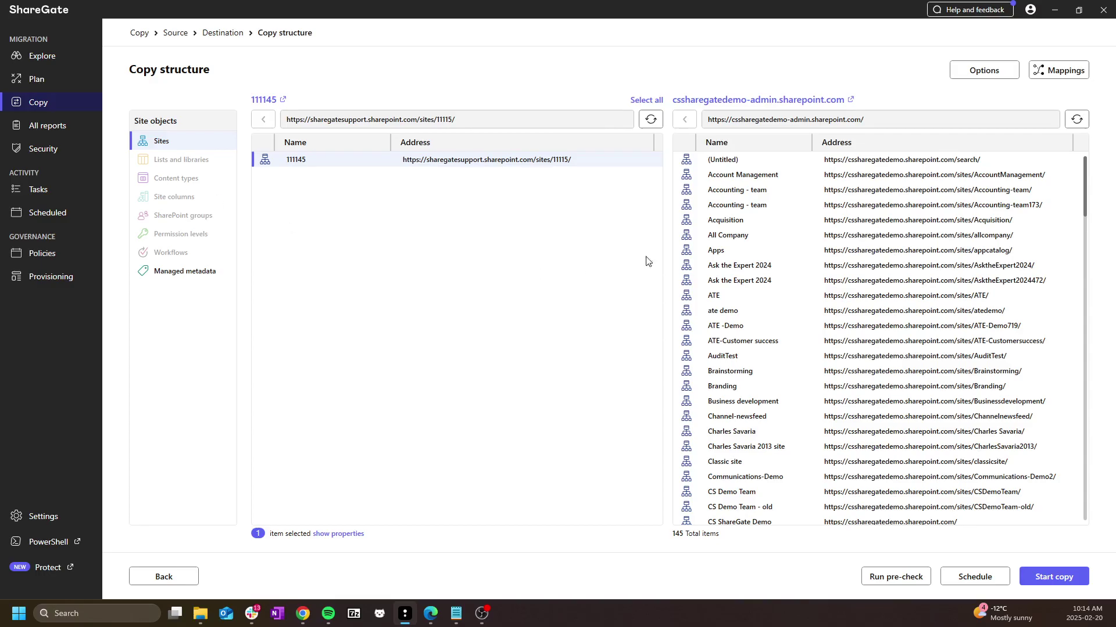
Step: Make Acquisition the destination and compare Lists and libraries, then SharePoint groups, with site 111145
double_click(740, 220)
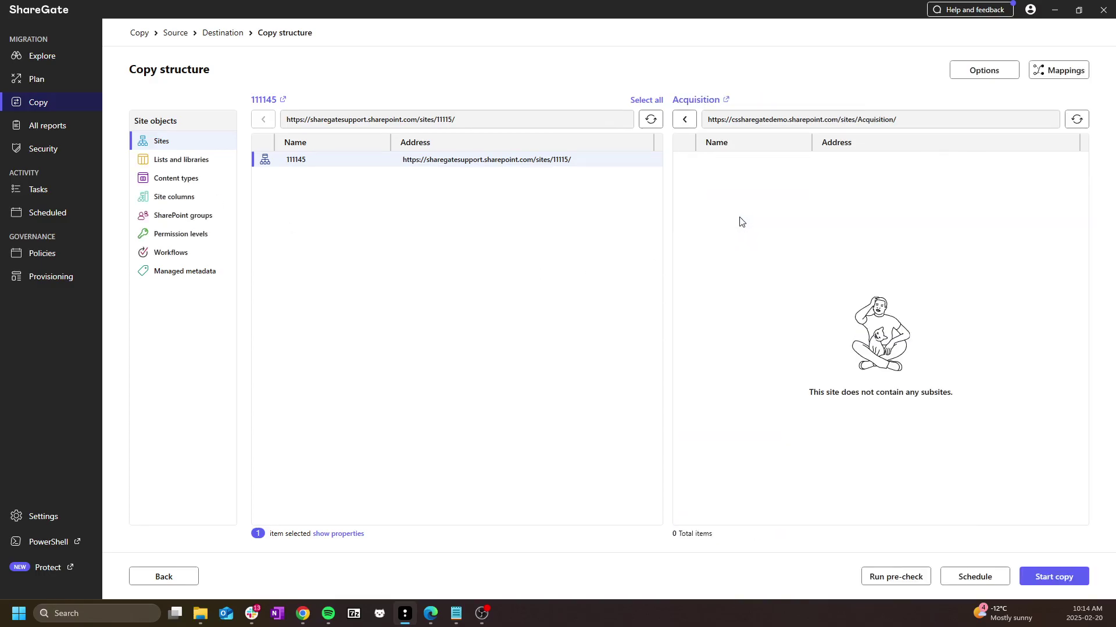
left_click(176, 165)
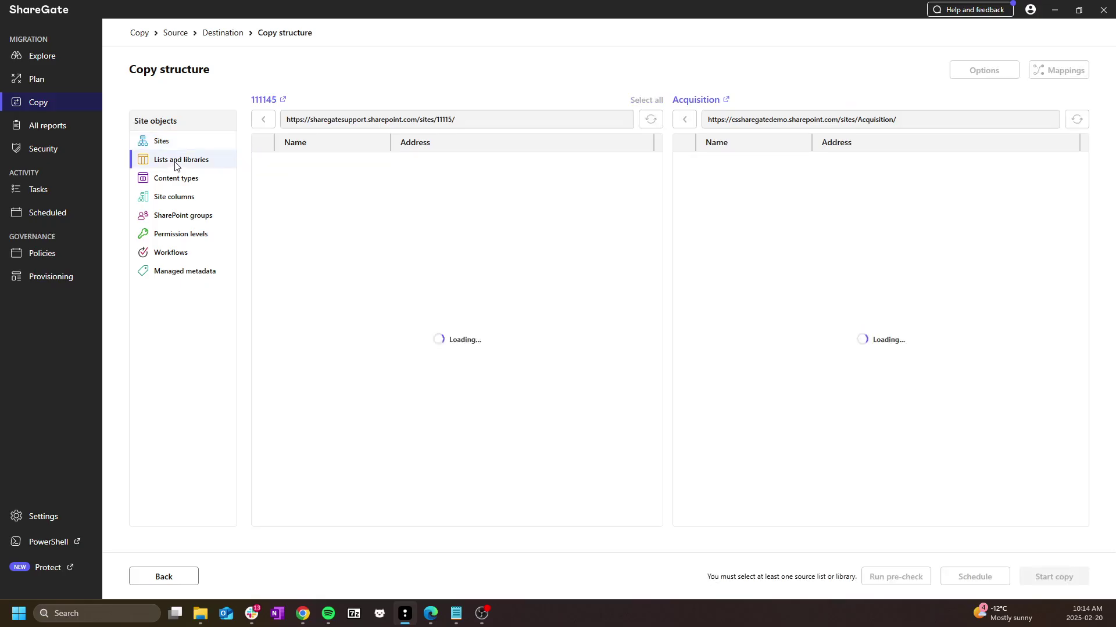
left_click(206, 225)
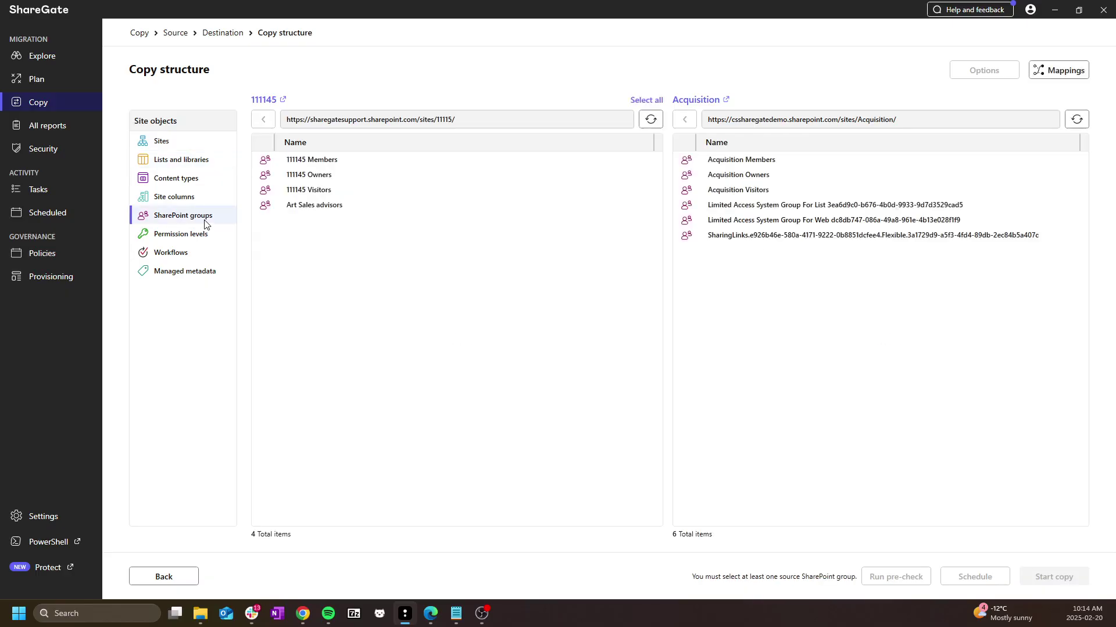
Step: Start a content-only copy and connect to the sharegatesupport-admin tenant as source
left_click(32, 103)
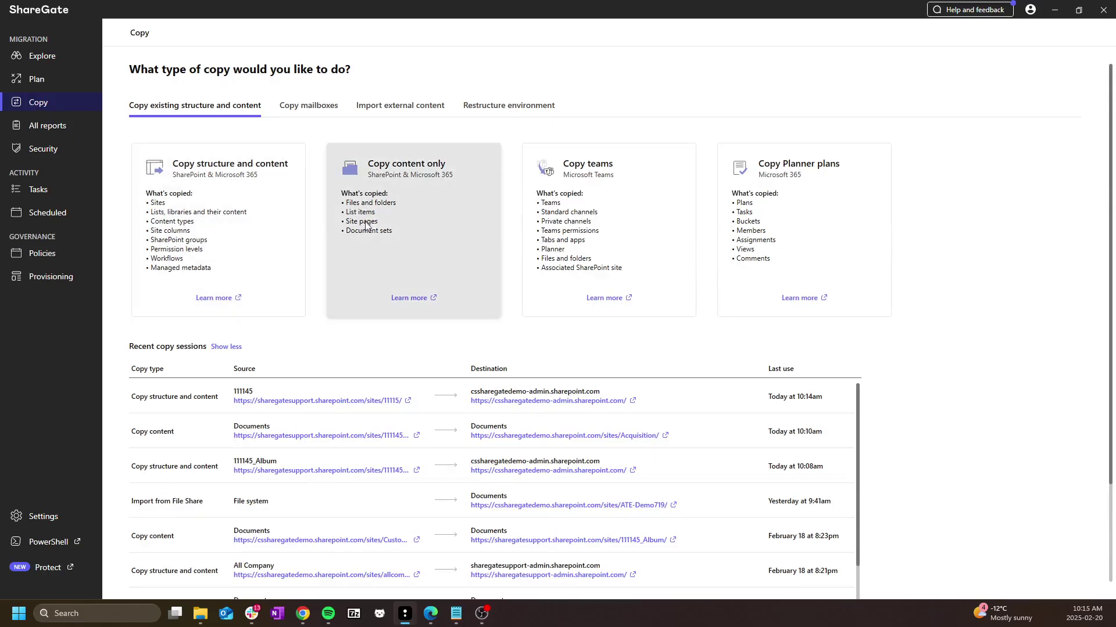
left_click(384, 223)
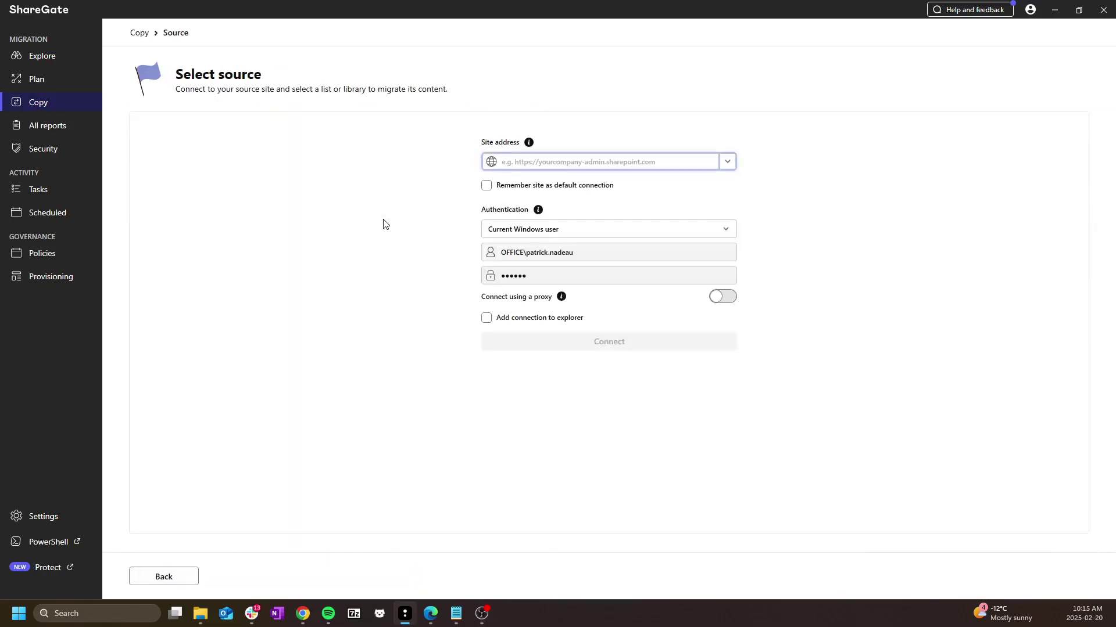
left_click(727, 163)
left_click(650, 195)
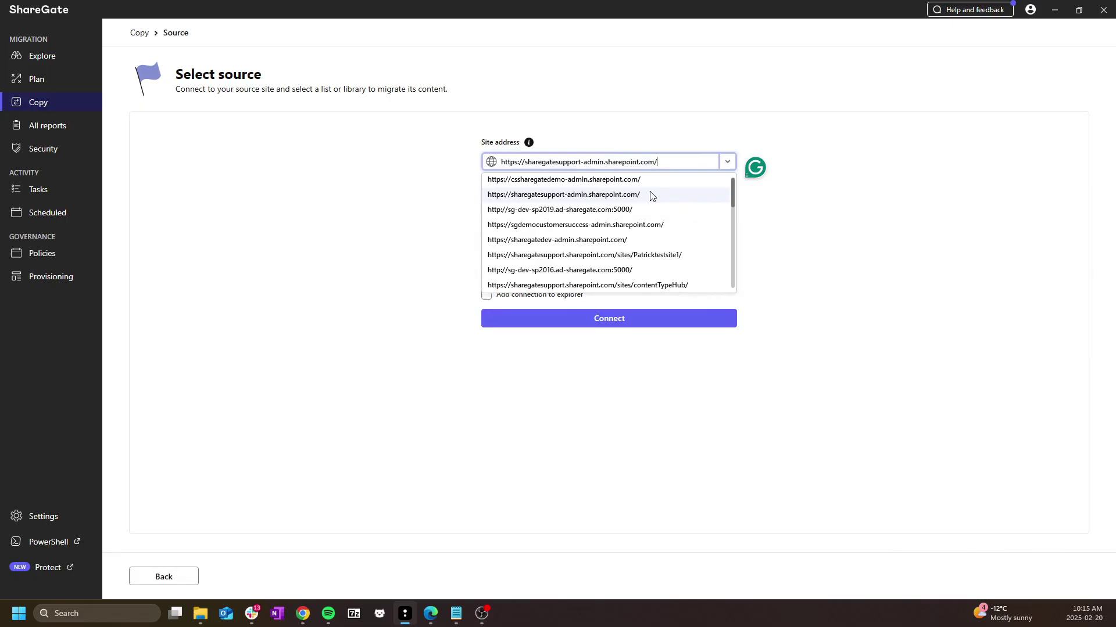
left_click(593, 321)
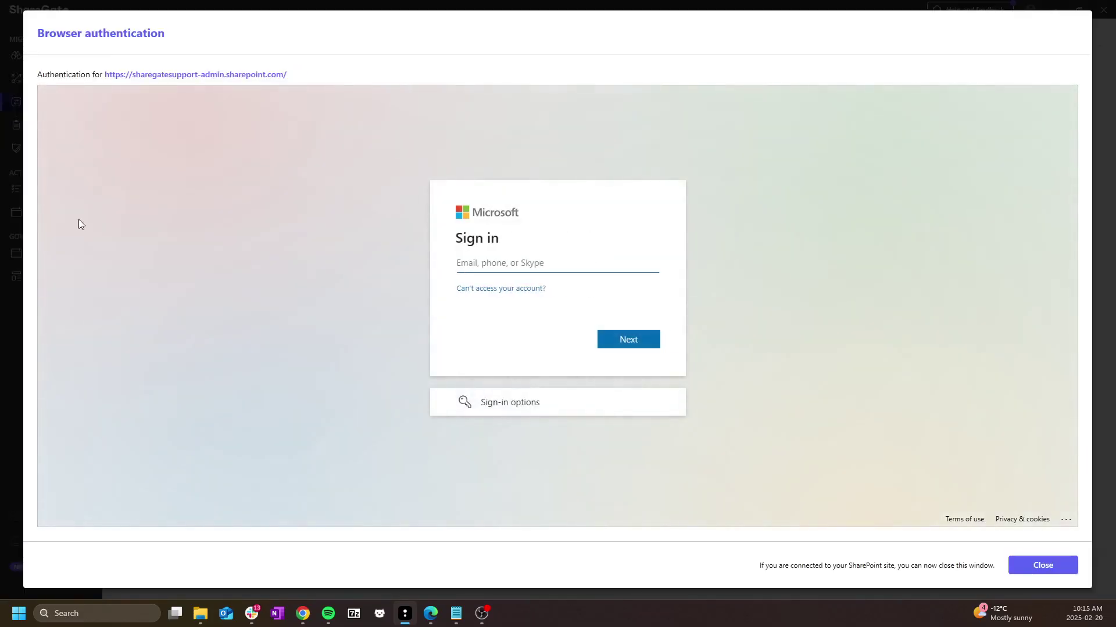
Step: Sign in to the source tenant with the admin account's e-mail and password
key("alt+Tab")
left_click(551, 266)
key("ctrl+v")
left_click(633, 341)
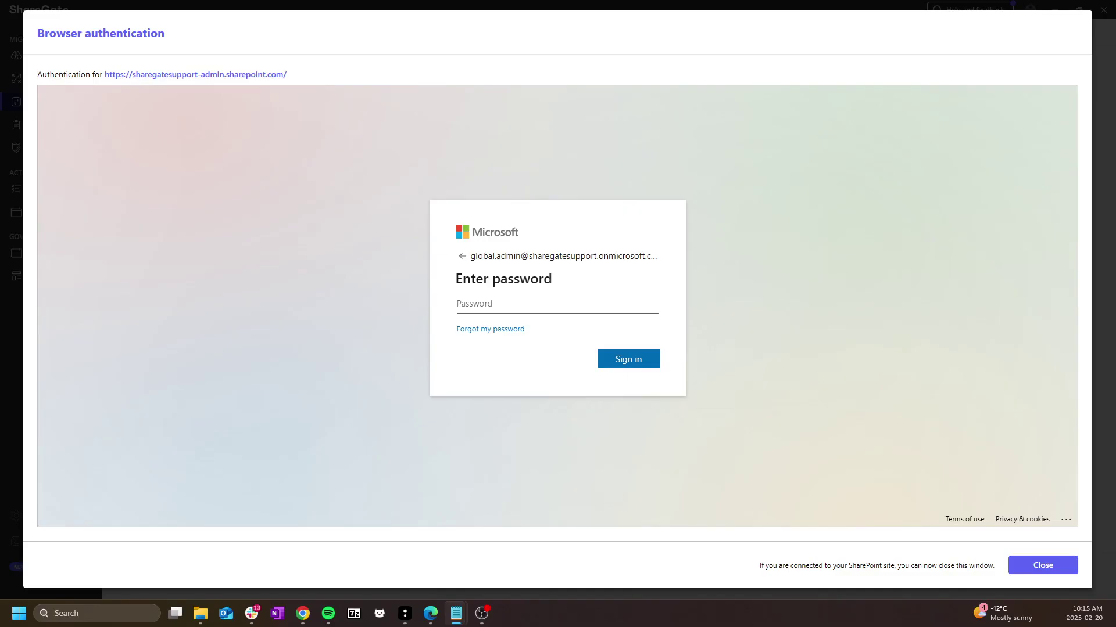
left_click(526, 308)
key("ctrl+v")
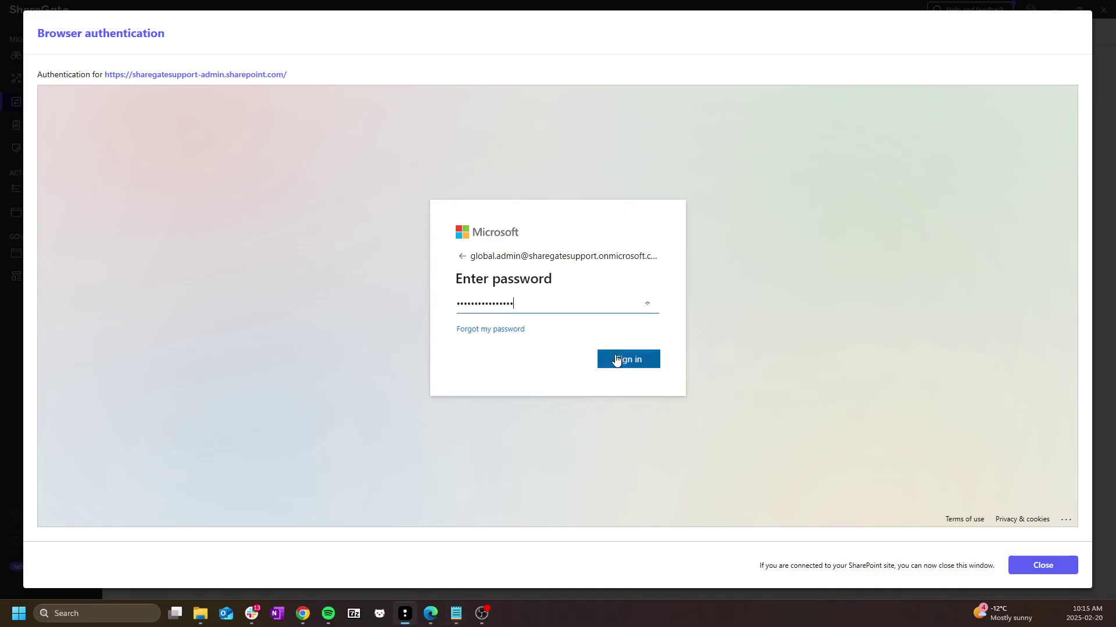
left_click(616, 361)
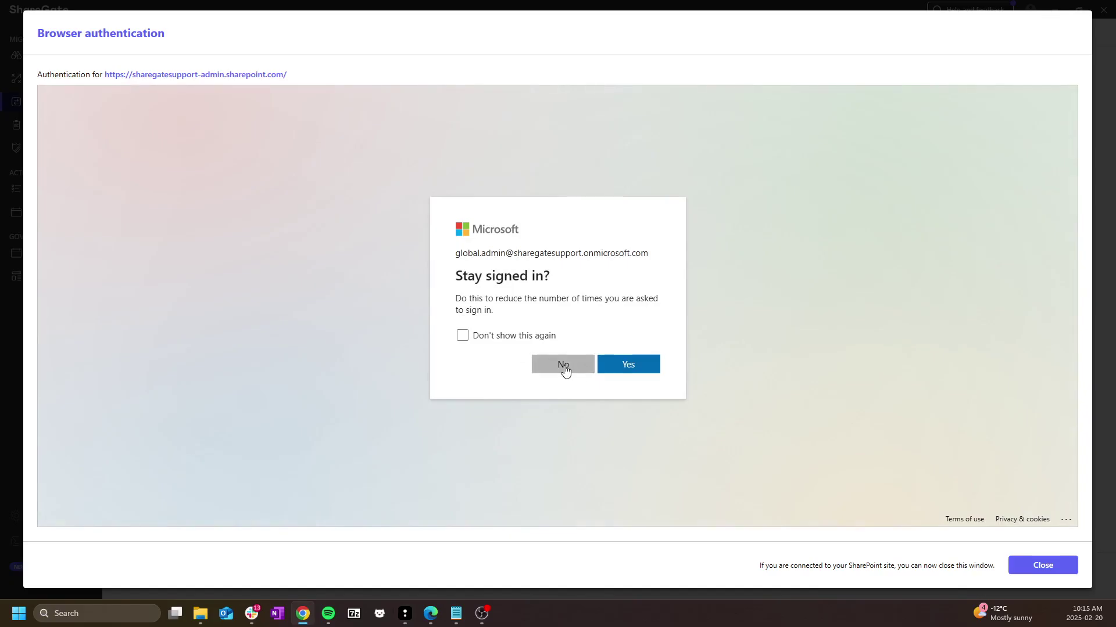
left_click(563, 367)
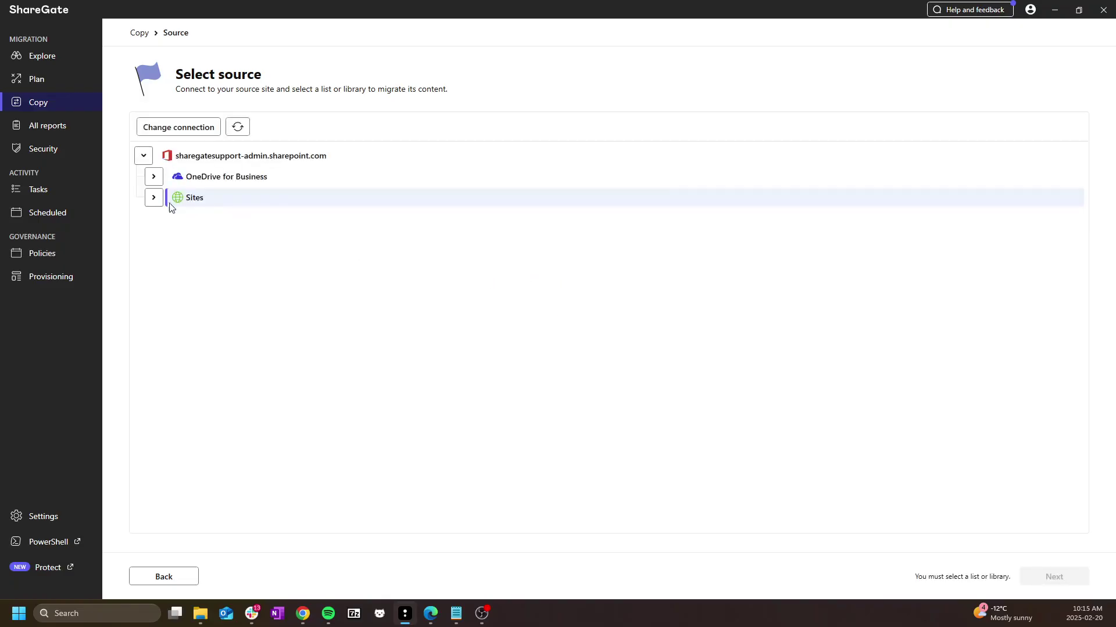
Step: Expand Sites > 111145 and select its Documents library as source
left_click(153, 197)
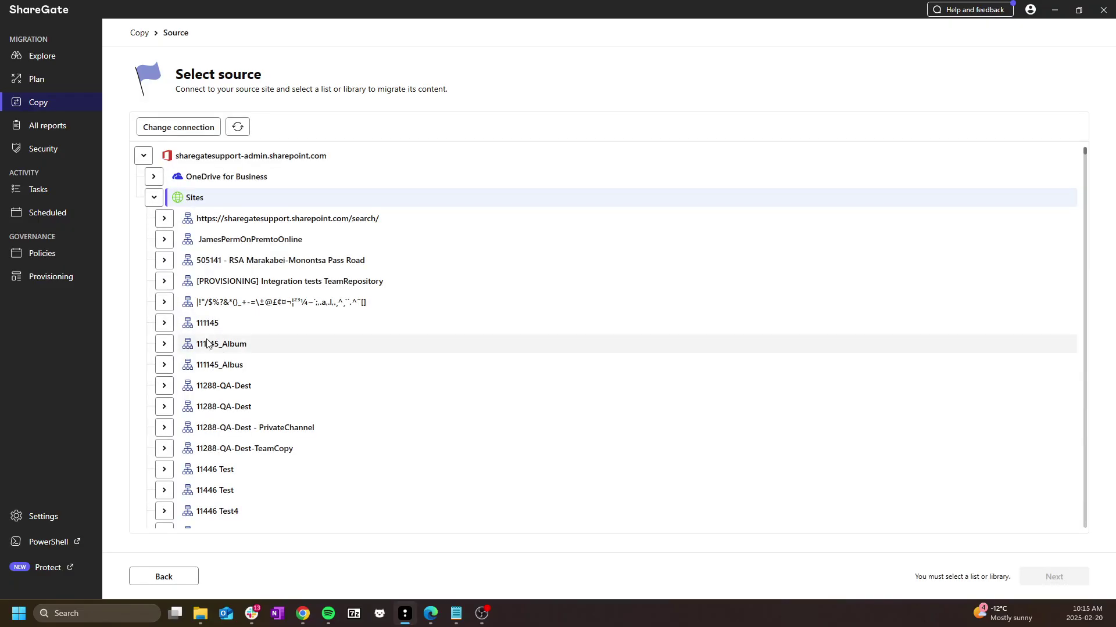
left_click(165, 325)
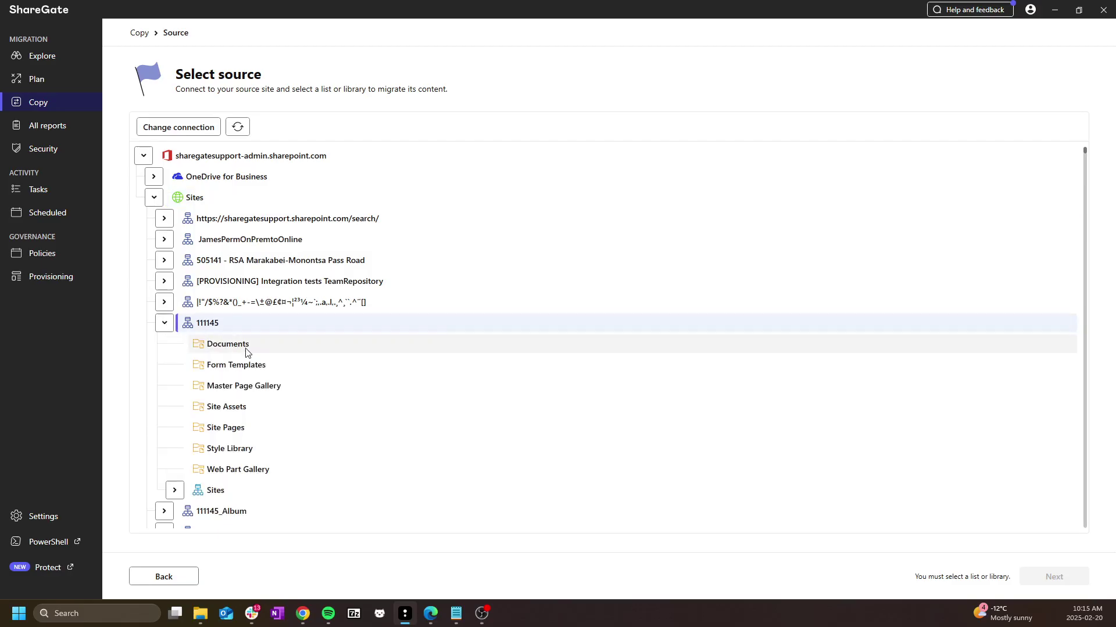
left_click(246, 349)
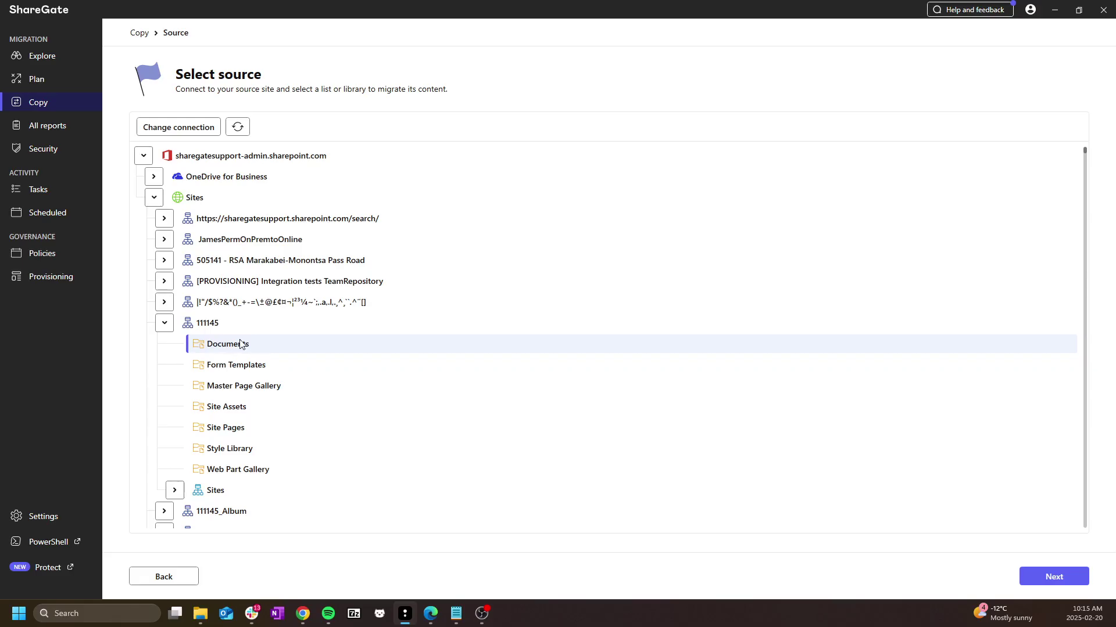
Step: Choose the cssharegatedemo-admin address as destination and connect
left_click(1051, 572)
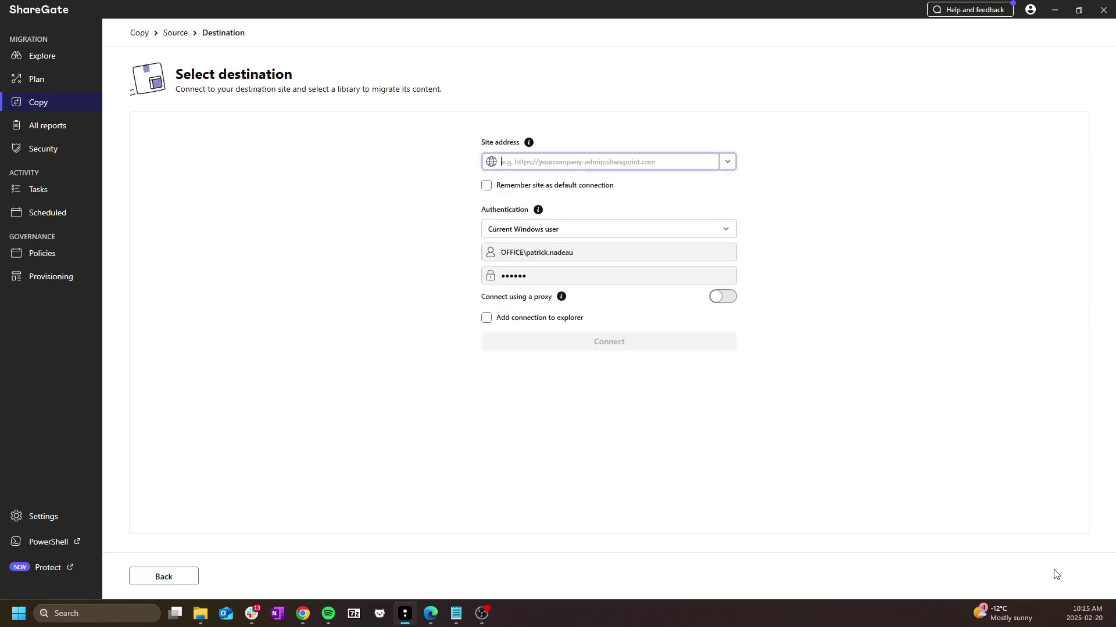
left_click(728, 162)
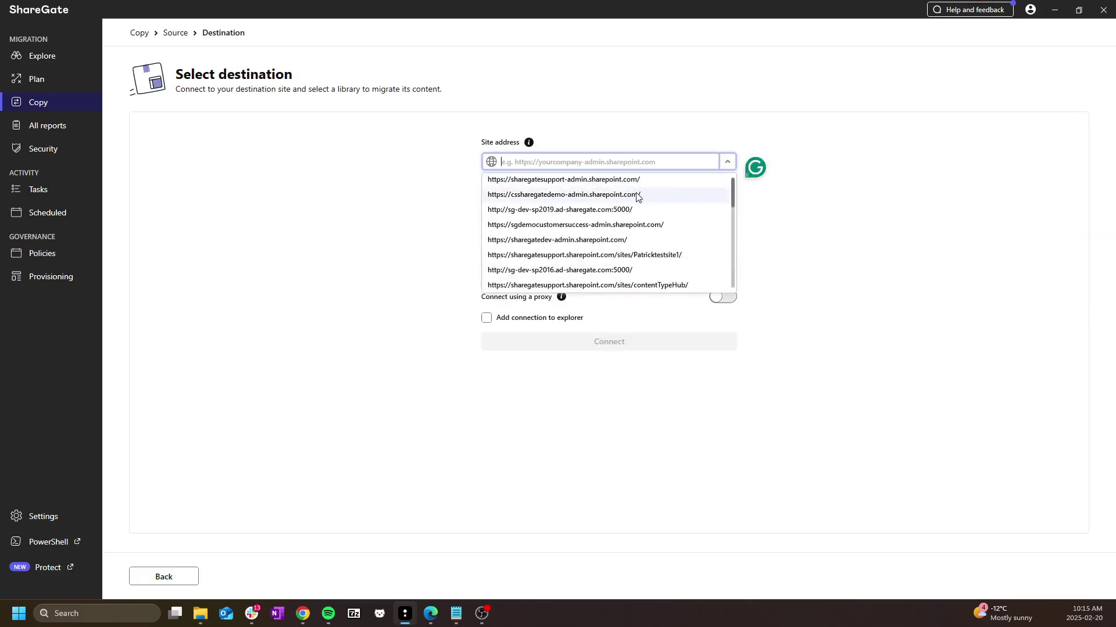
left_click(635, 195)
left_click(607, 322)
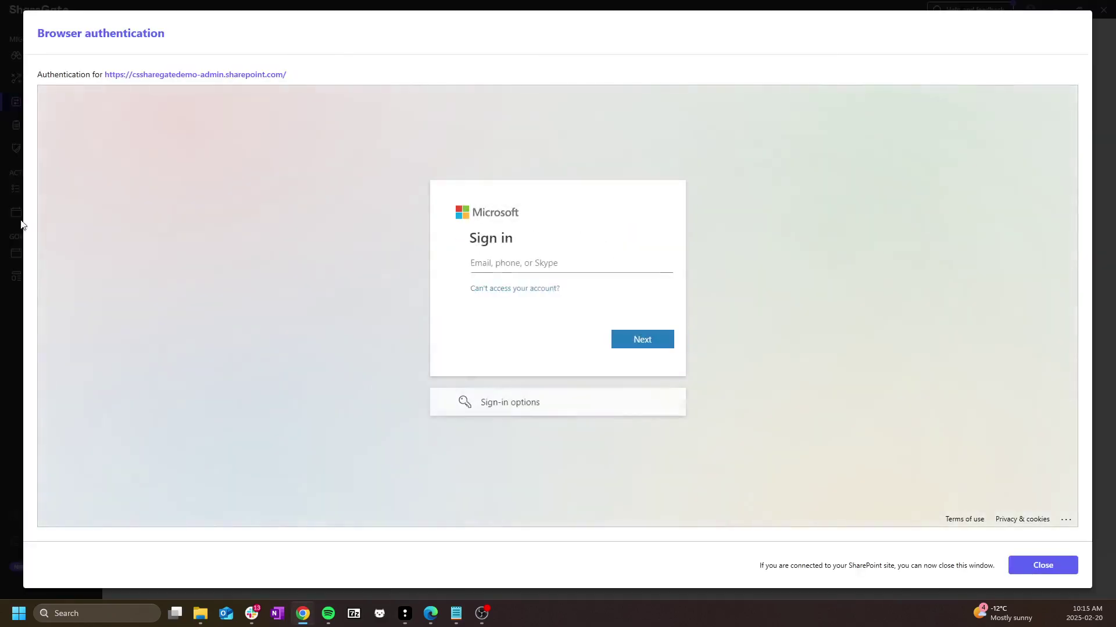
Step: Sign in to the destination tenant with the account's e-mail and password
key("ctrl+v")
left_click(627, 343)
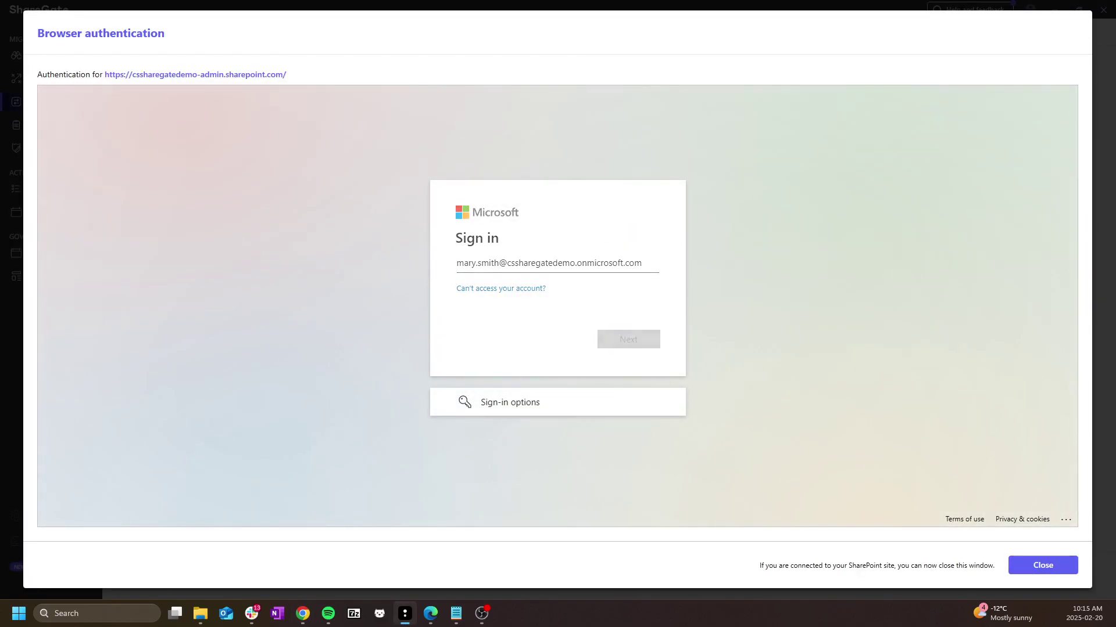
left_click(480, 303)
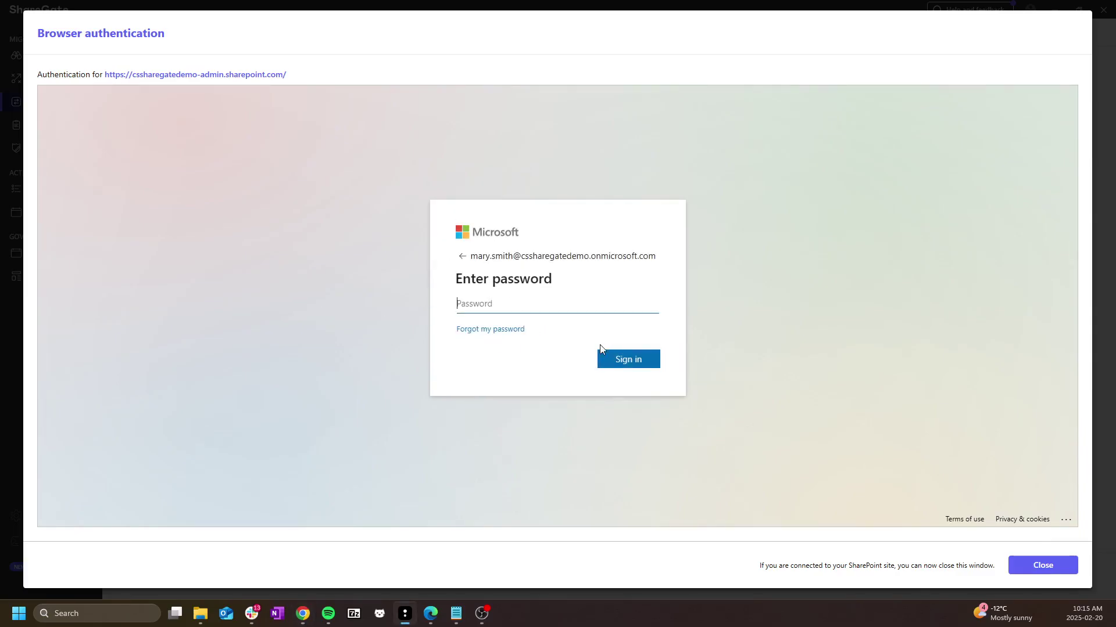
key("ctrl+v")
left_click(620, 359)
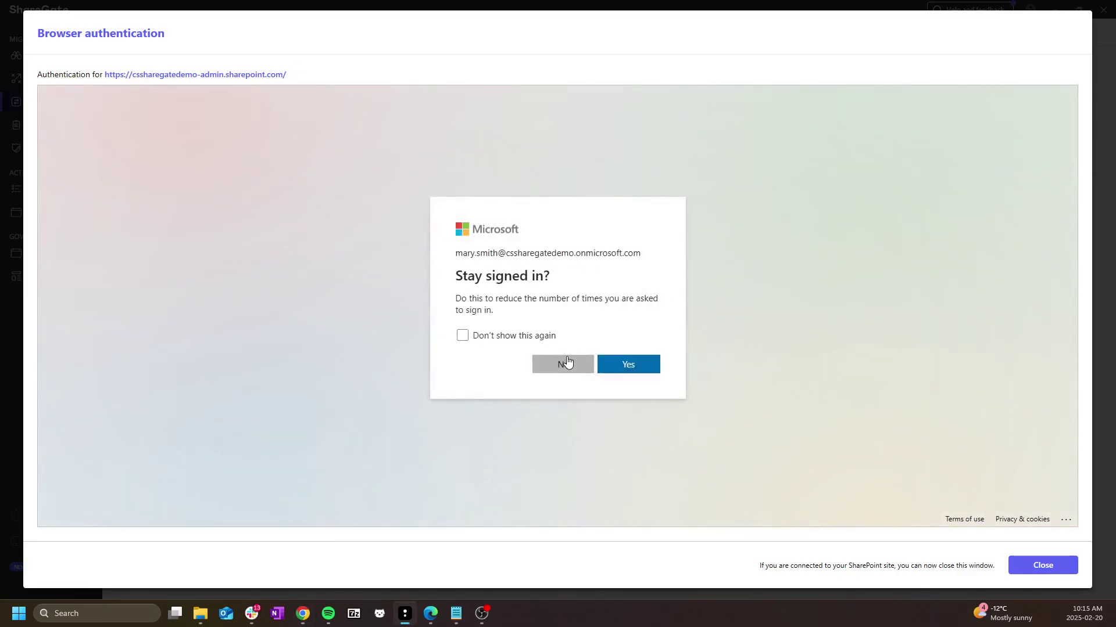
left_click(565, 363)
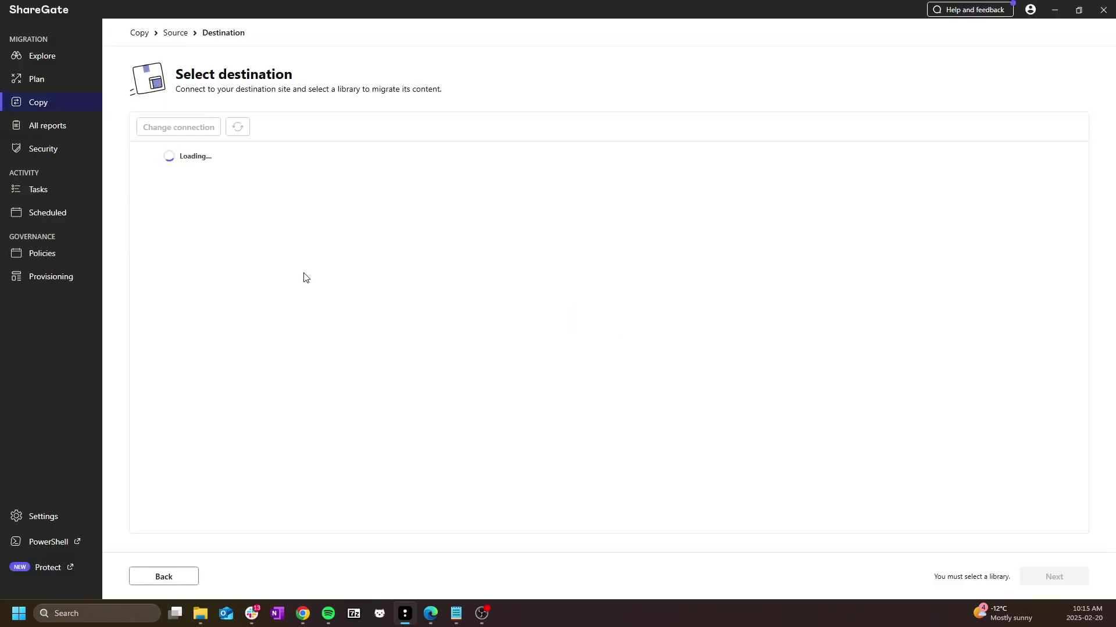
Step: Select Acquisition's Documents library under Sites as the destination and open Copy content
left_click(154, 198)
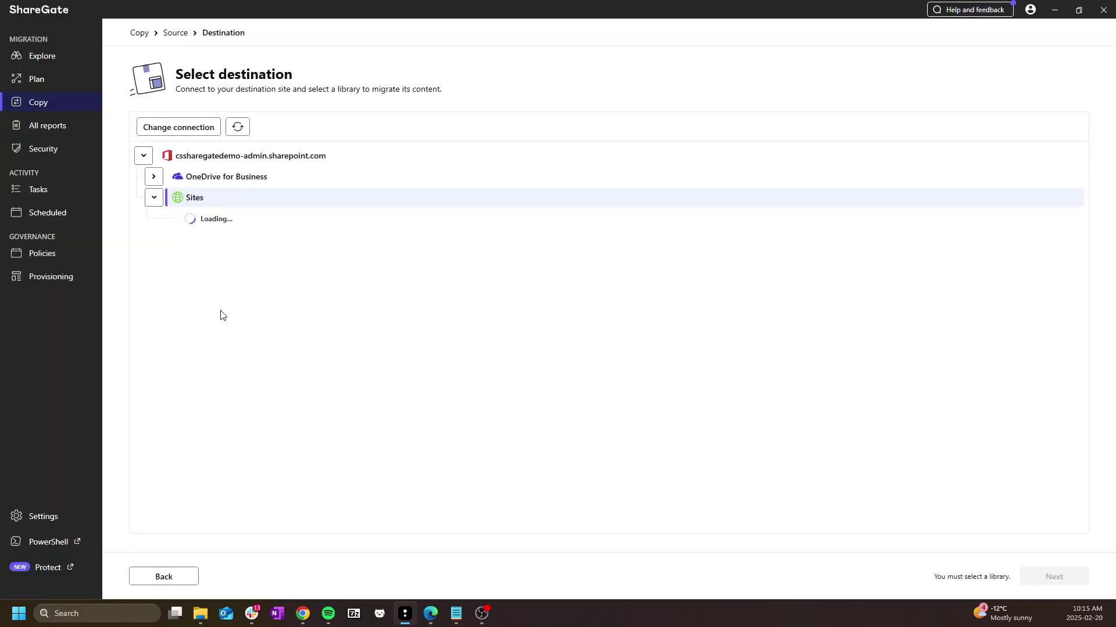
left_click(165, 302)
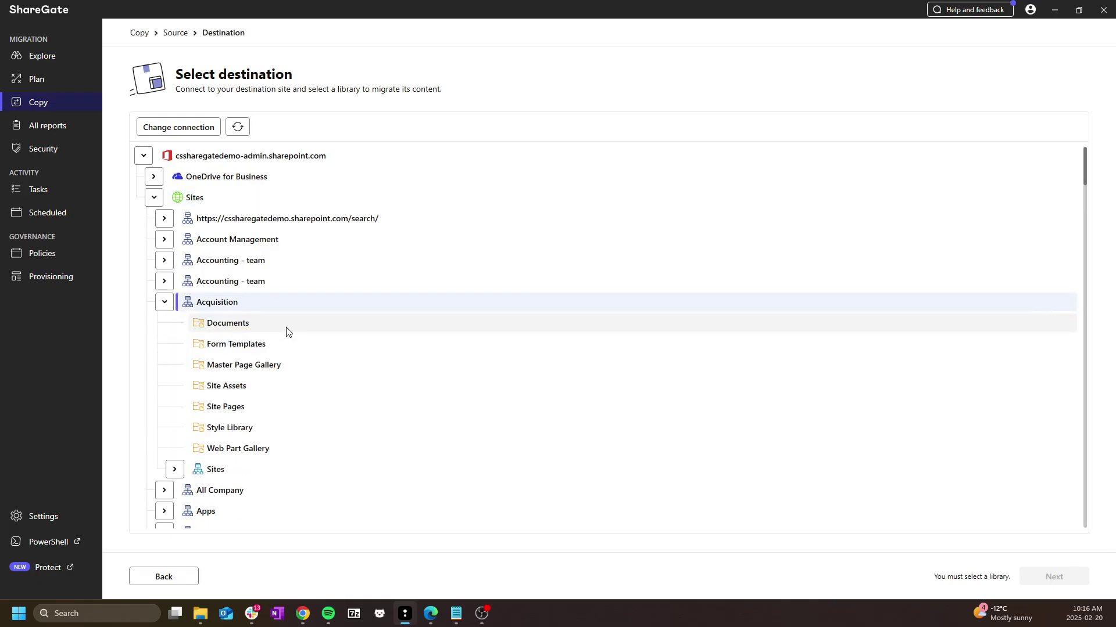
left_click(286, 328)
left_click(1053, 577)
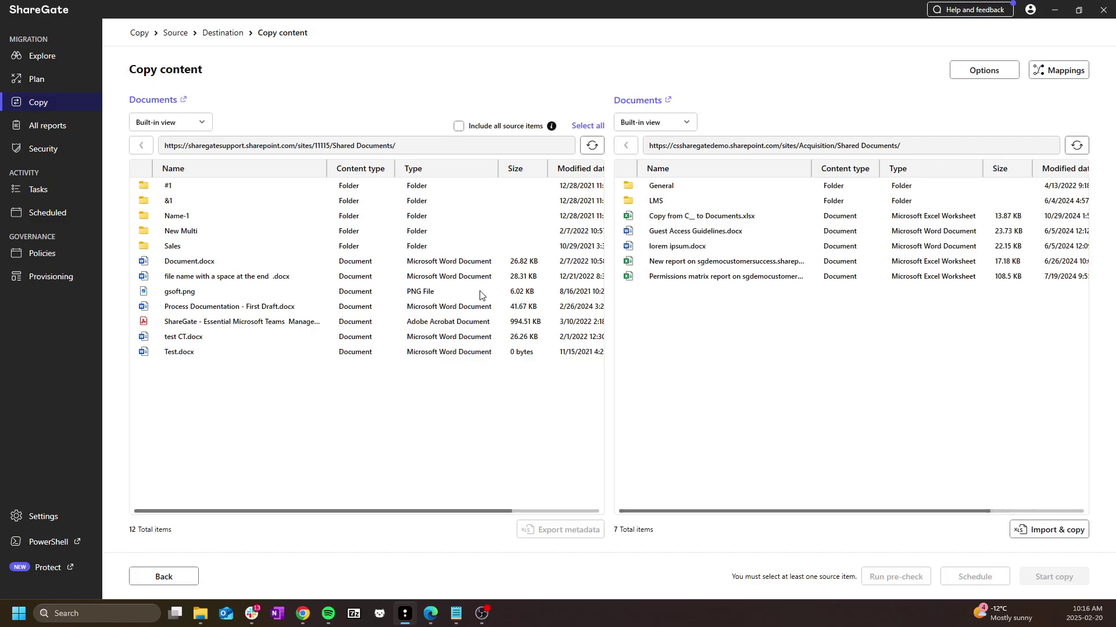
left_click(1065, 71)
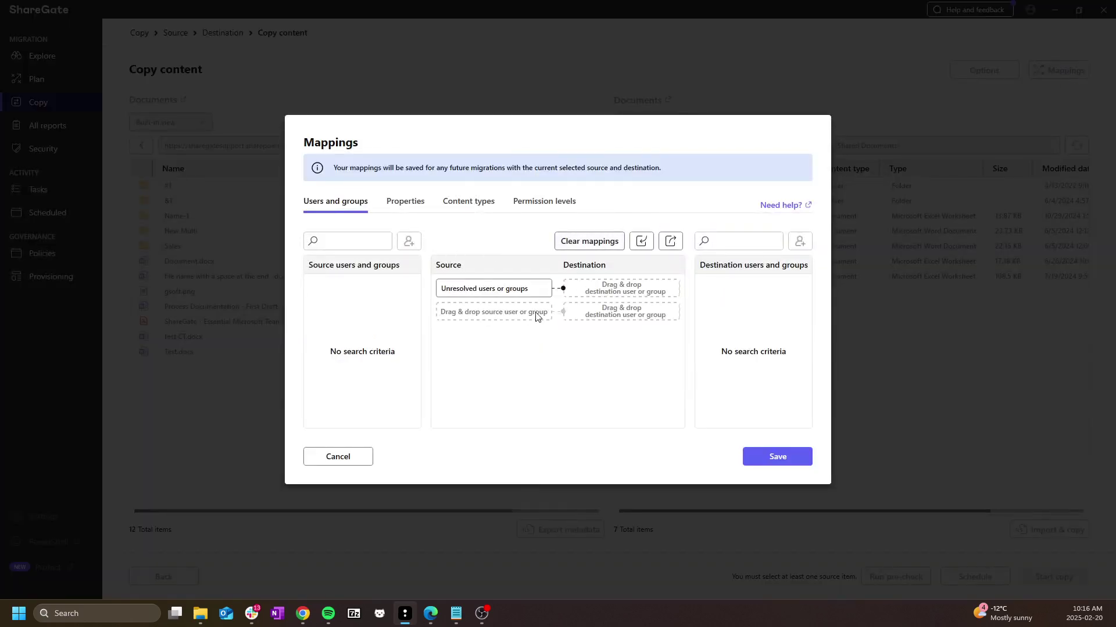
left_click(409, 207)
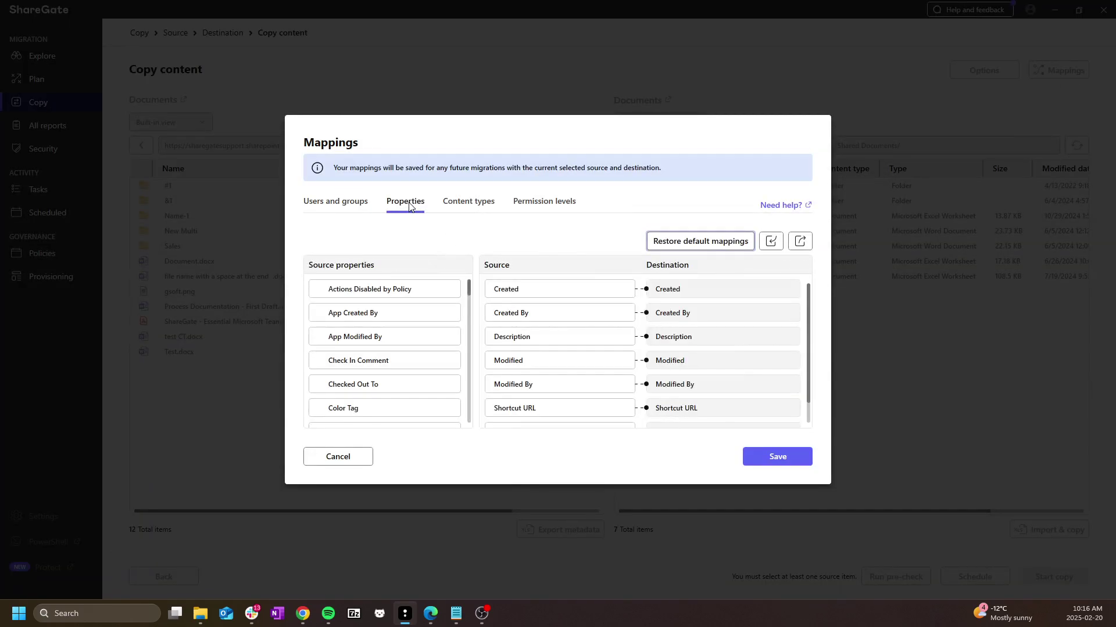
left_click(479, 204)
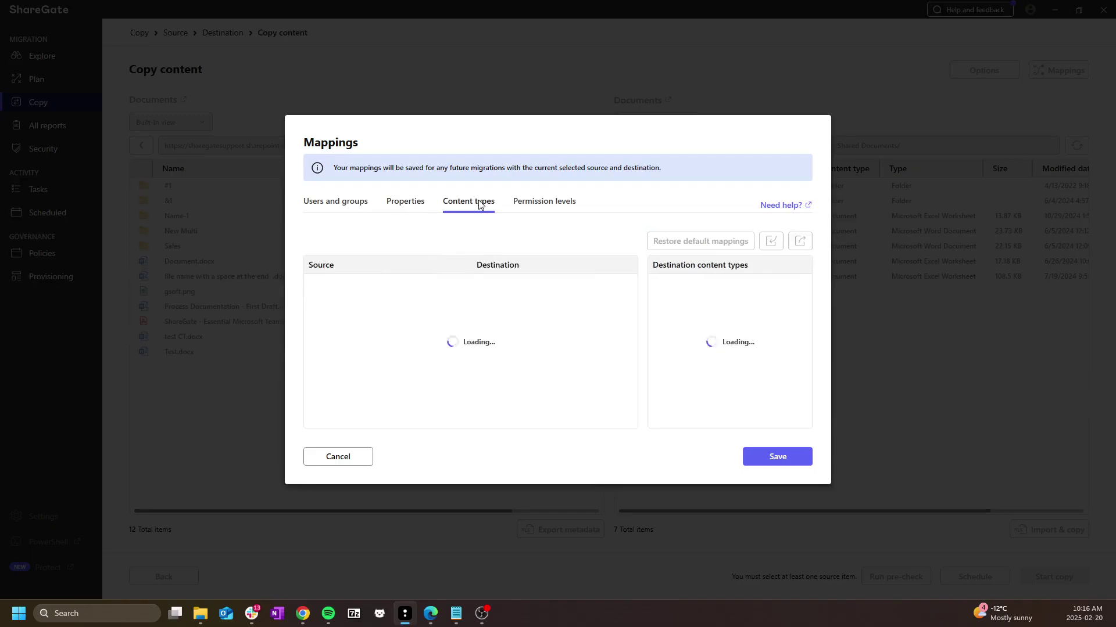
left_click(543, 209)
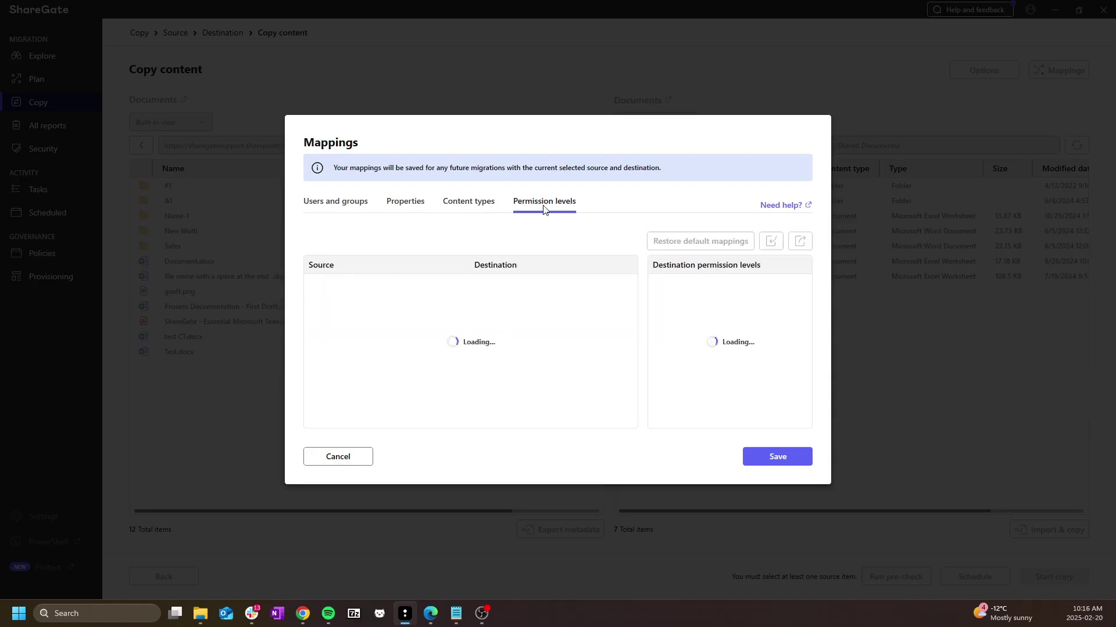
left_click(340, 459)
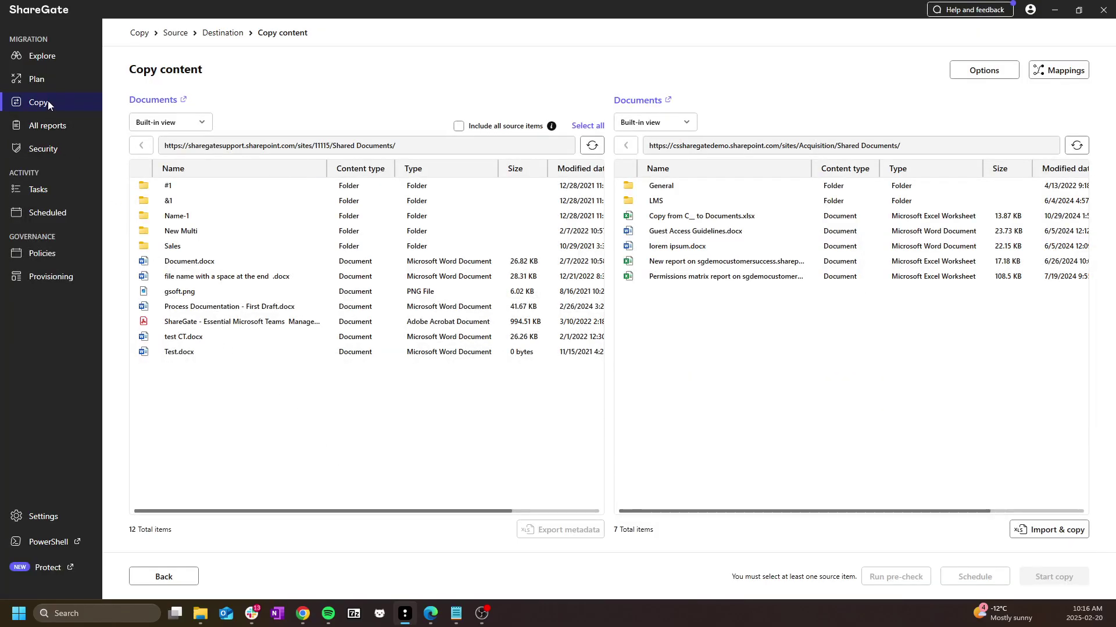
Step: Open Copy teams from the copy types to list the 85 available teams, then go back
left_click(51, 103)
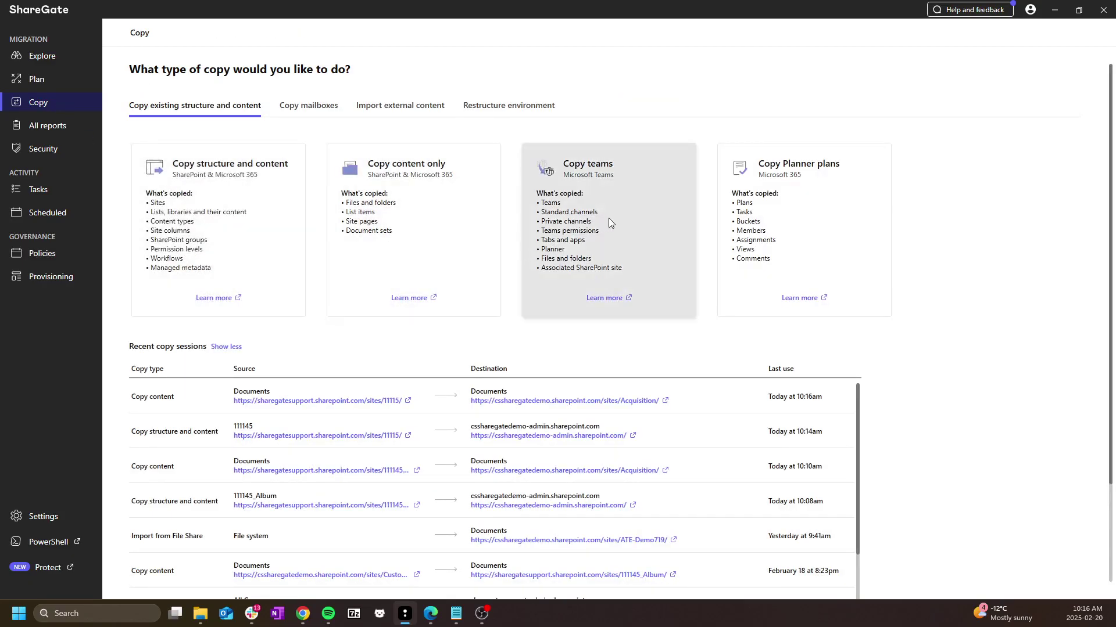
left_click(609, 223)
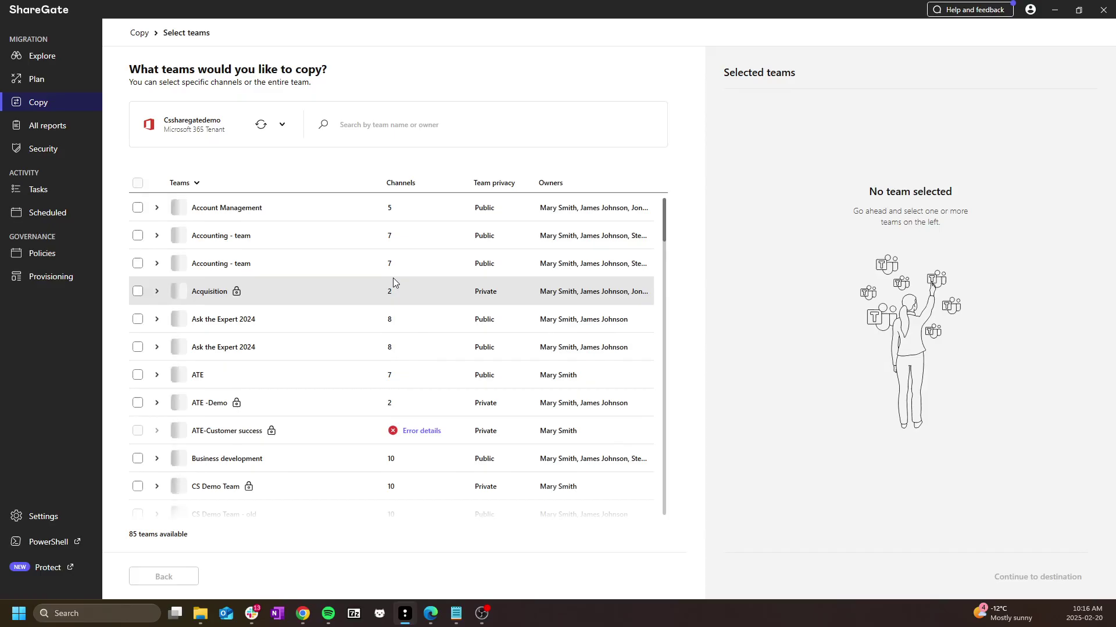
left_click(49, 100)
Step: View the Copy mailboxes option, then the Import external content options for file share and Google Drive
left_click(309, 105)
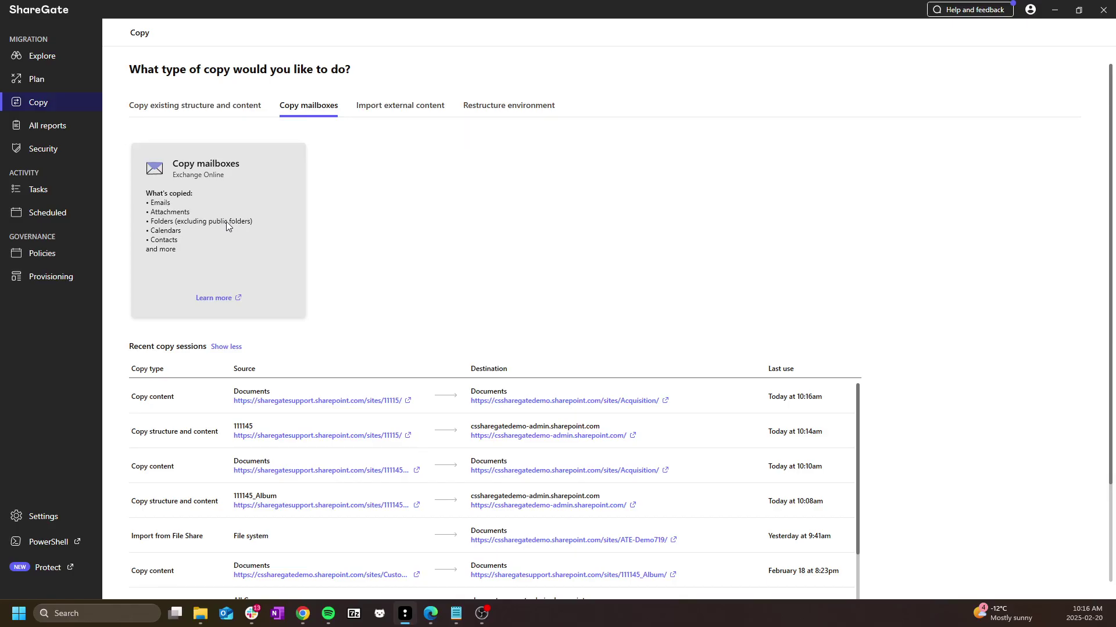
left_click(397, 116)
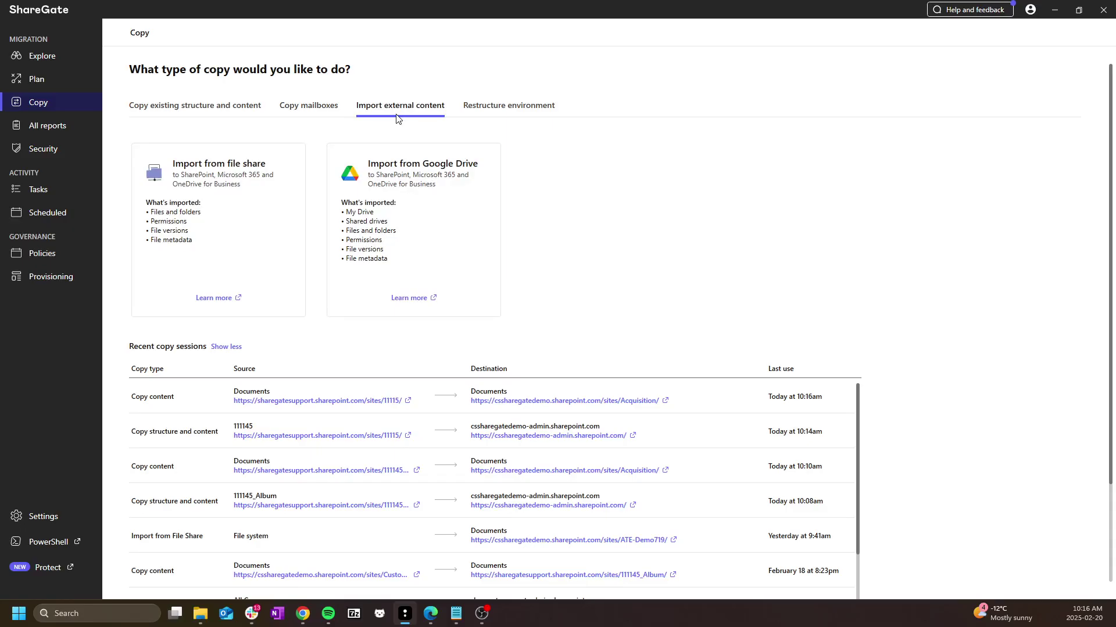